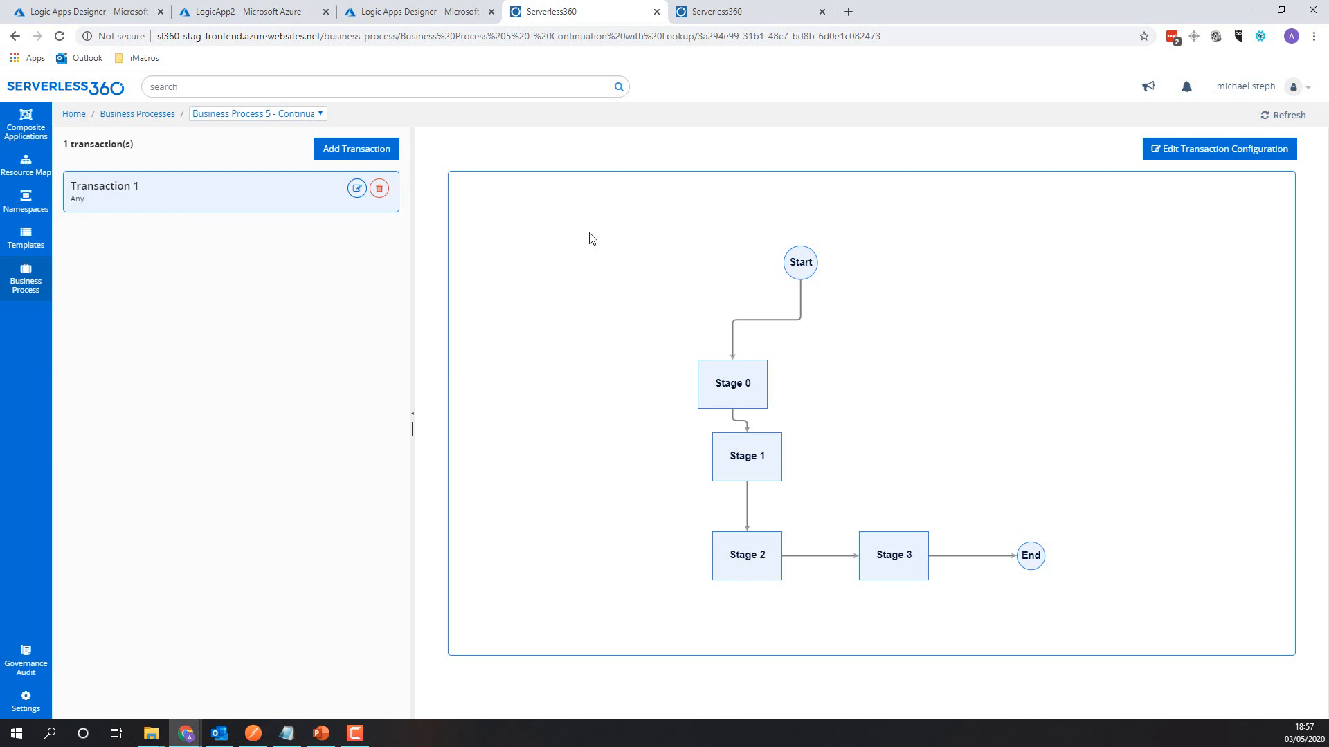
In the Azure portal's Logic Apps Designer for LogicApp1, review the request body JSON schema of the HTTP request trigger
click(89, 12)
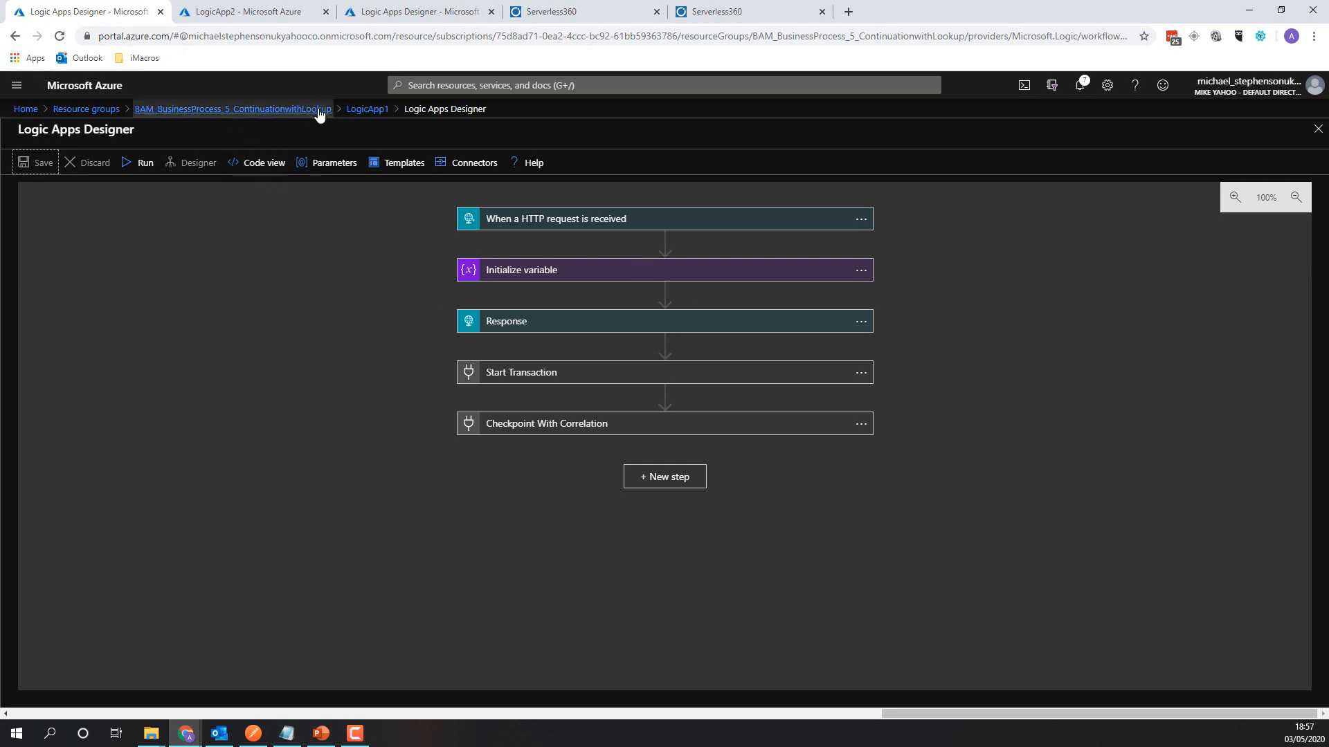
click(566, 221)
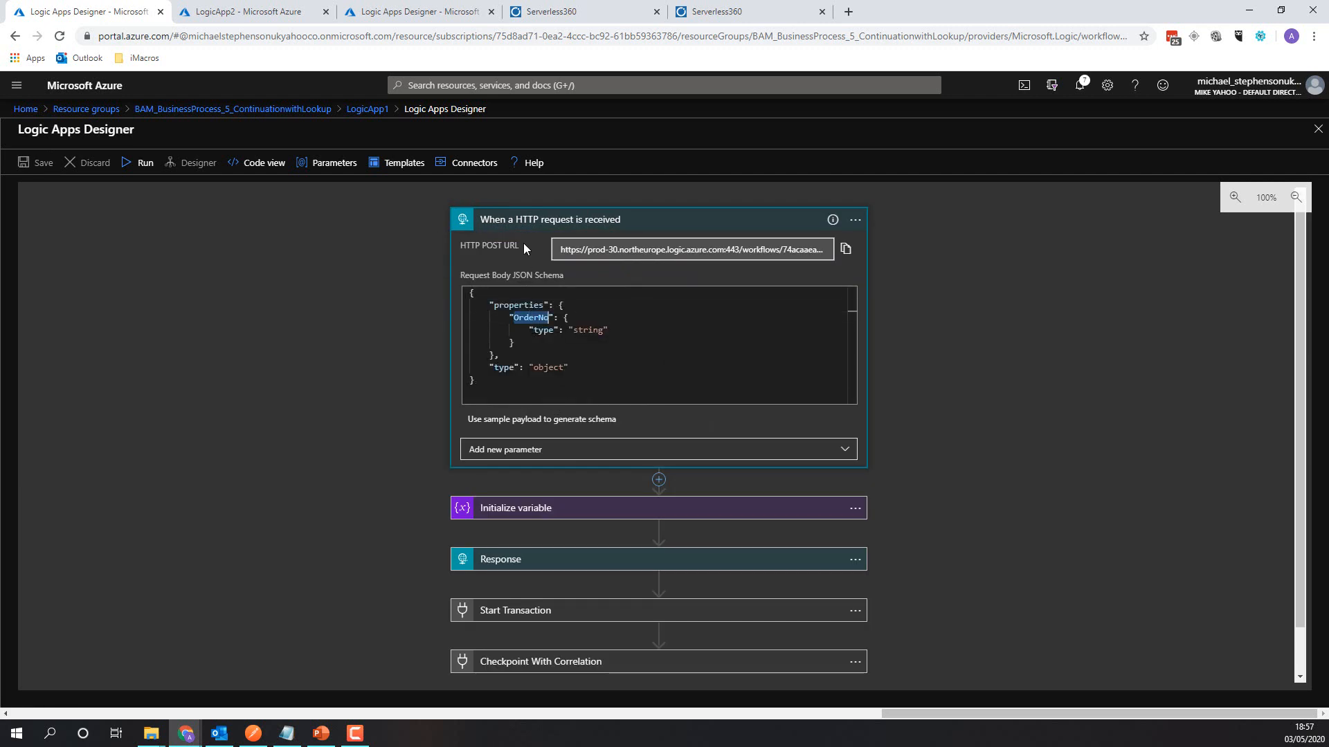
click(522, 223)
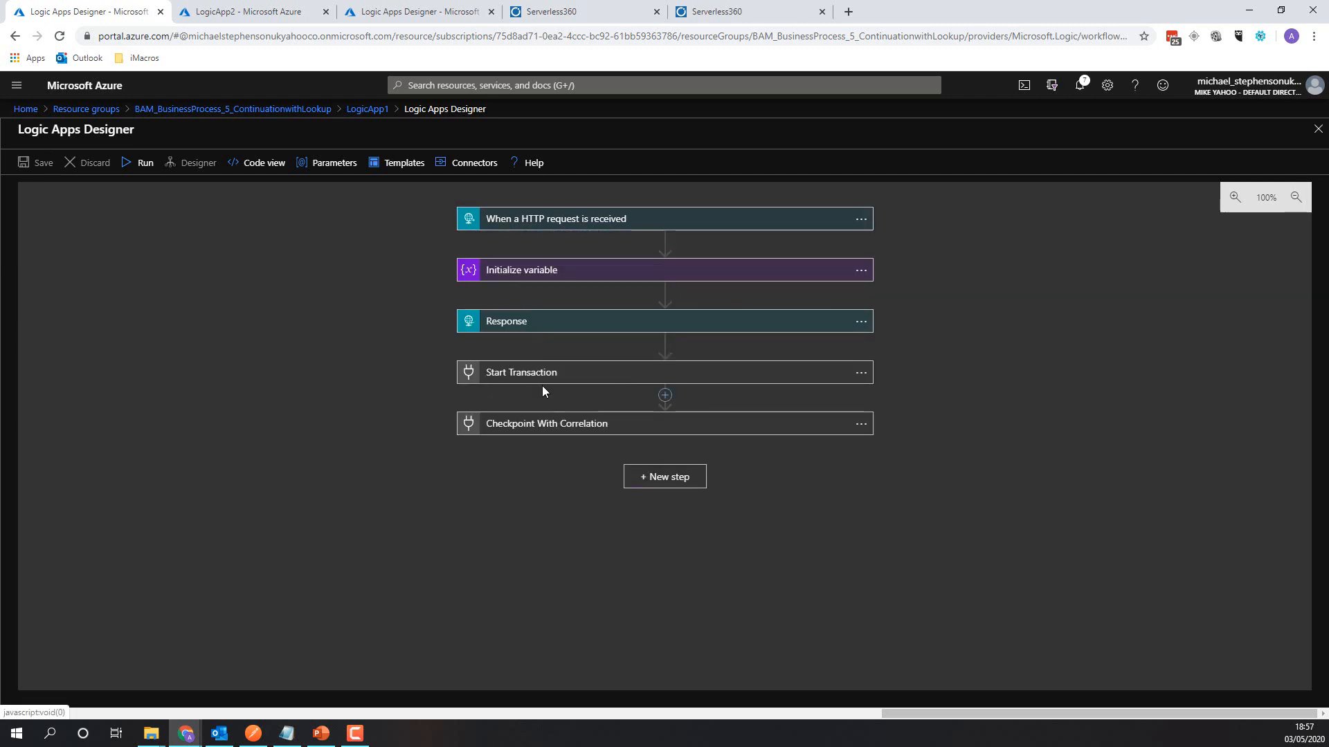
Review LogicApp1's Start Transaction settings, including its business process and transaction, and the properties of its Checkpoint With Correlation action
click(511, 378)
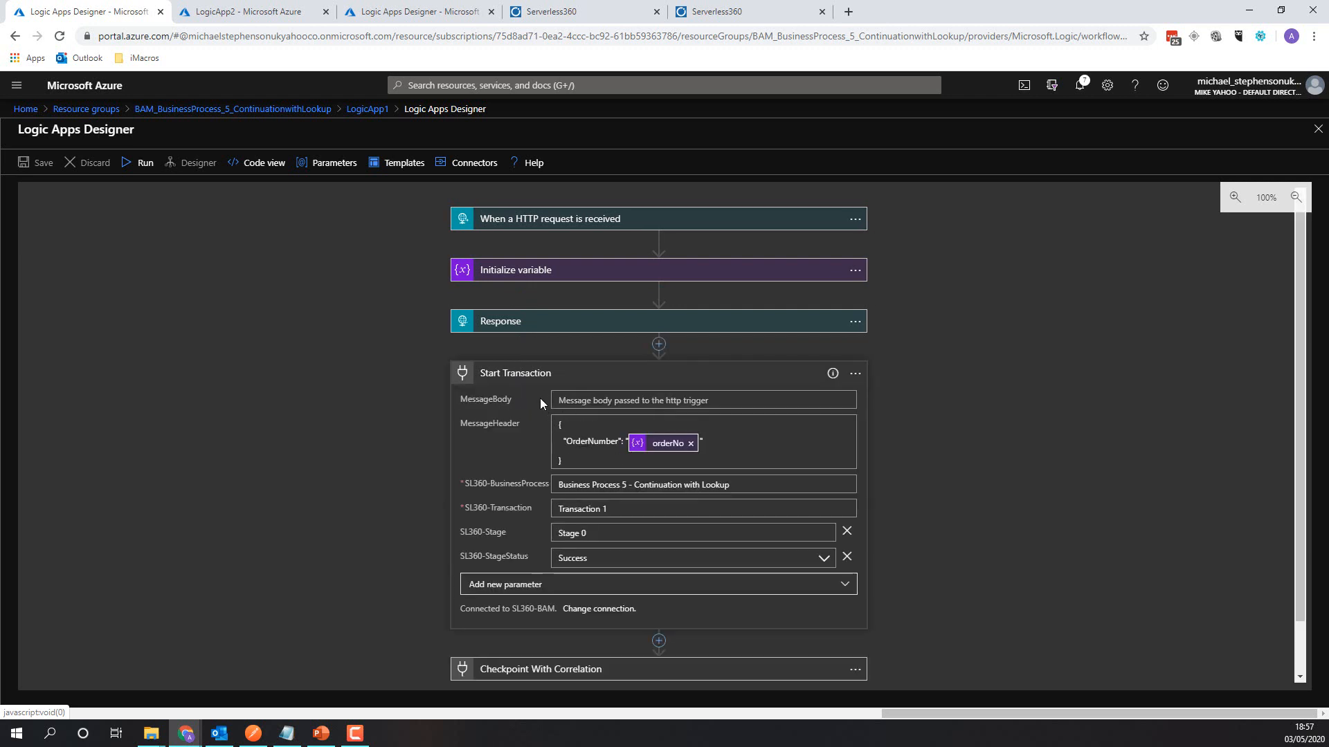
drag(736, 487, 553, 487)
drag(614, 522, 551, 529)
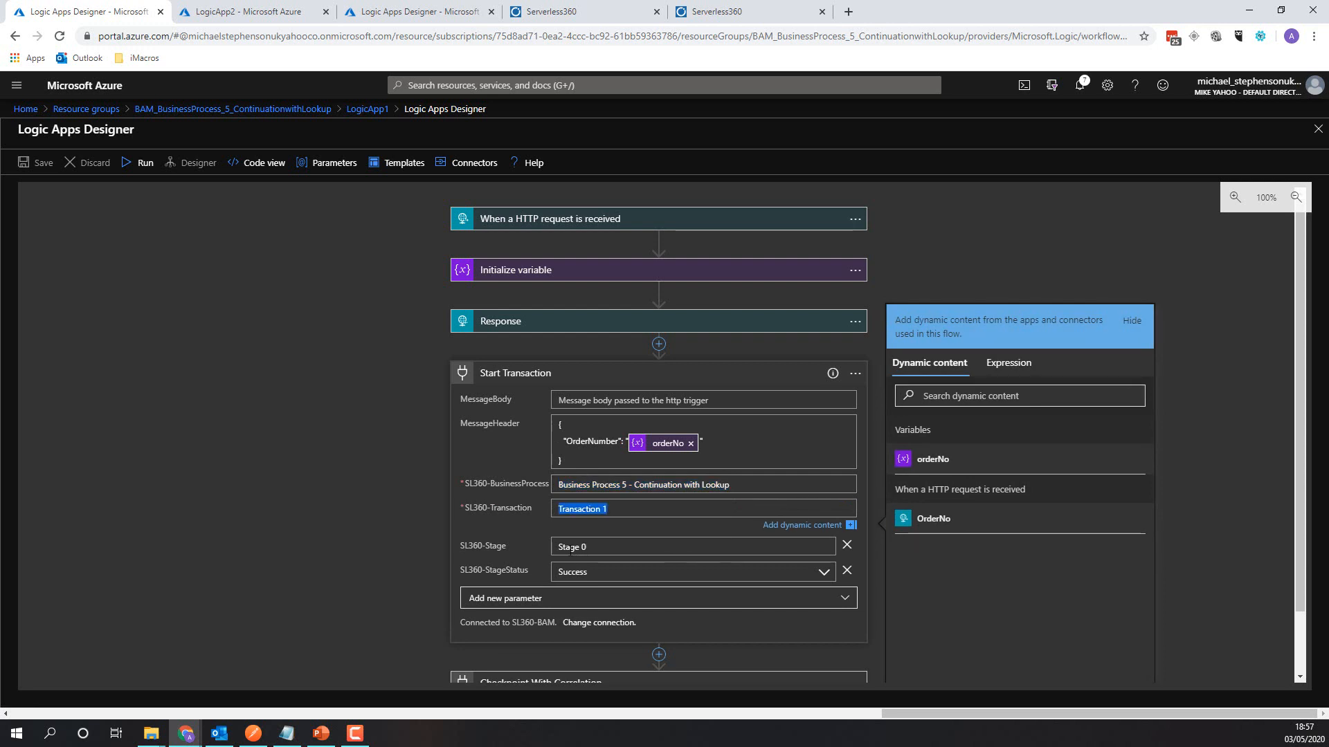
click(530, 374)
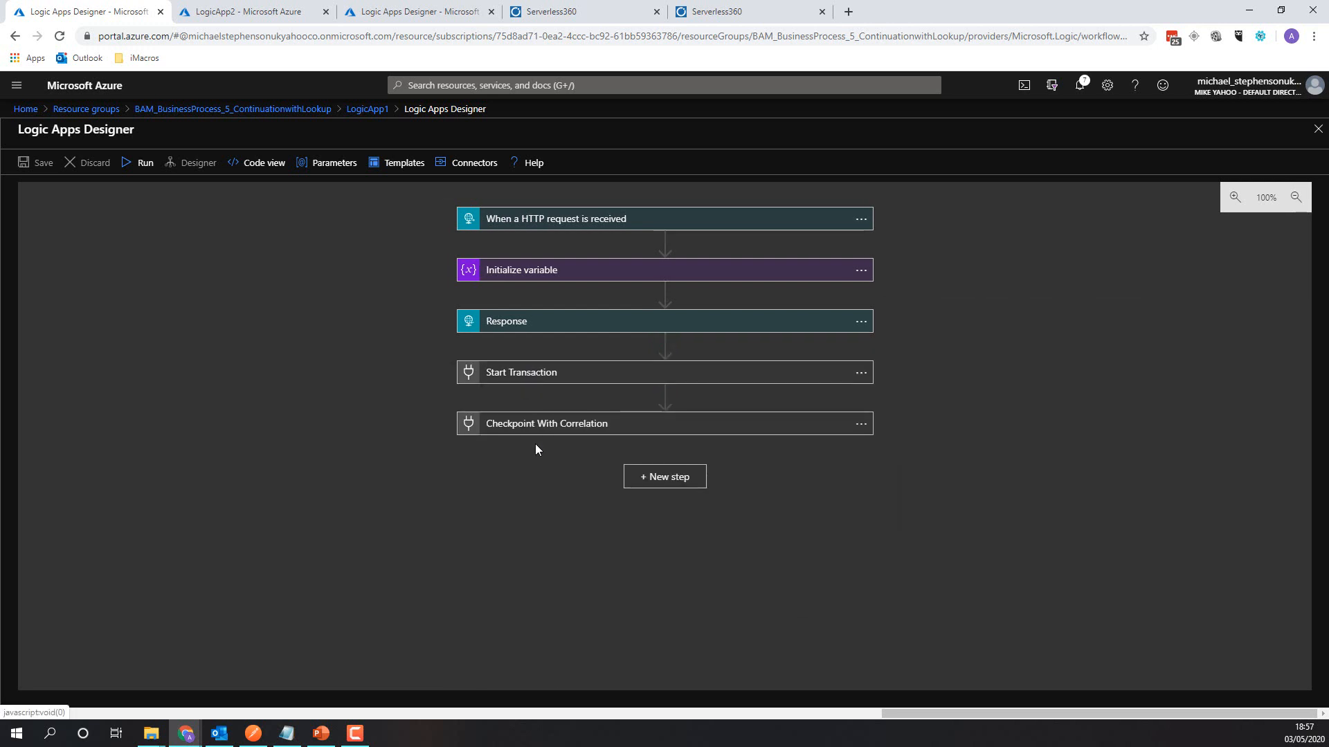
click(537, 432)
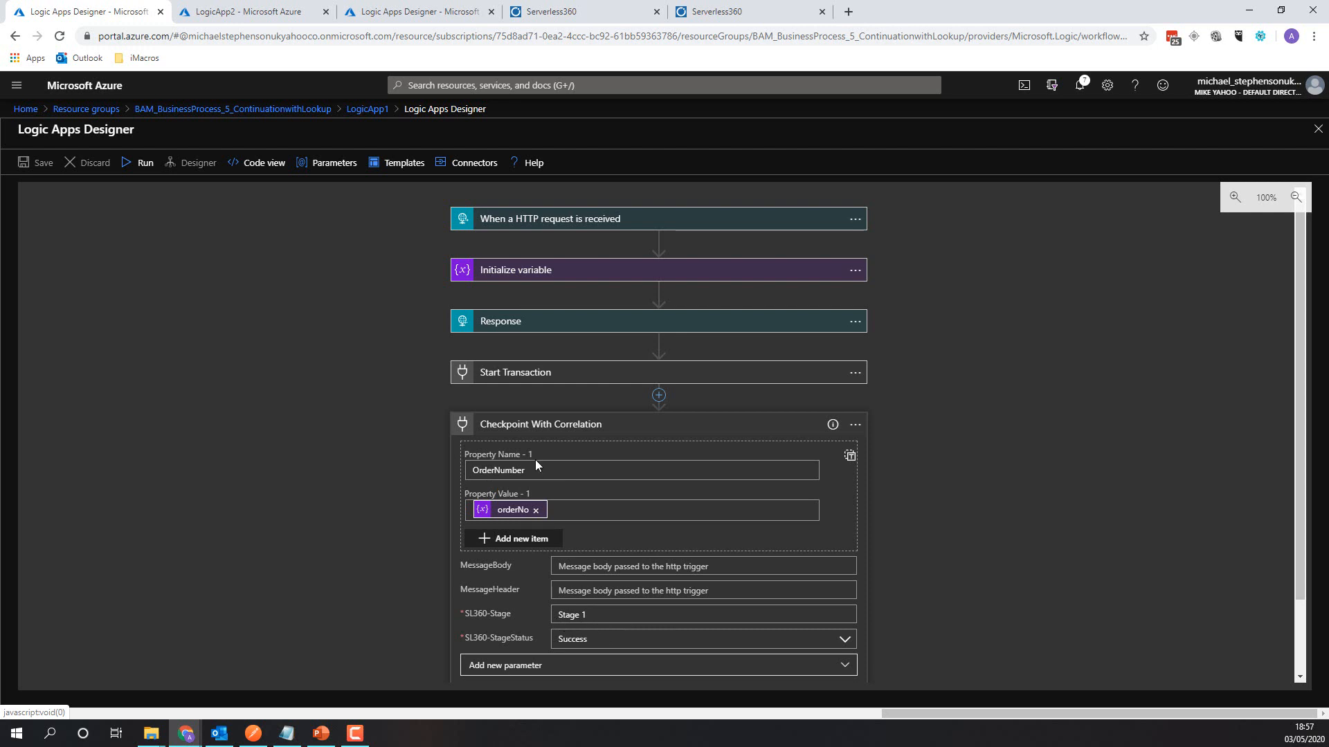
click(534, 433)
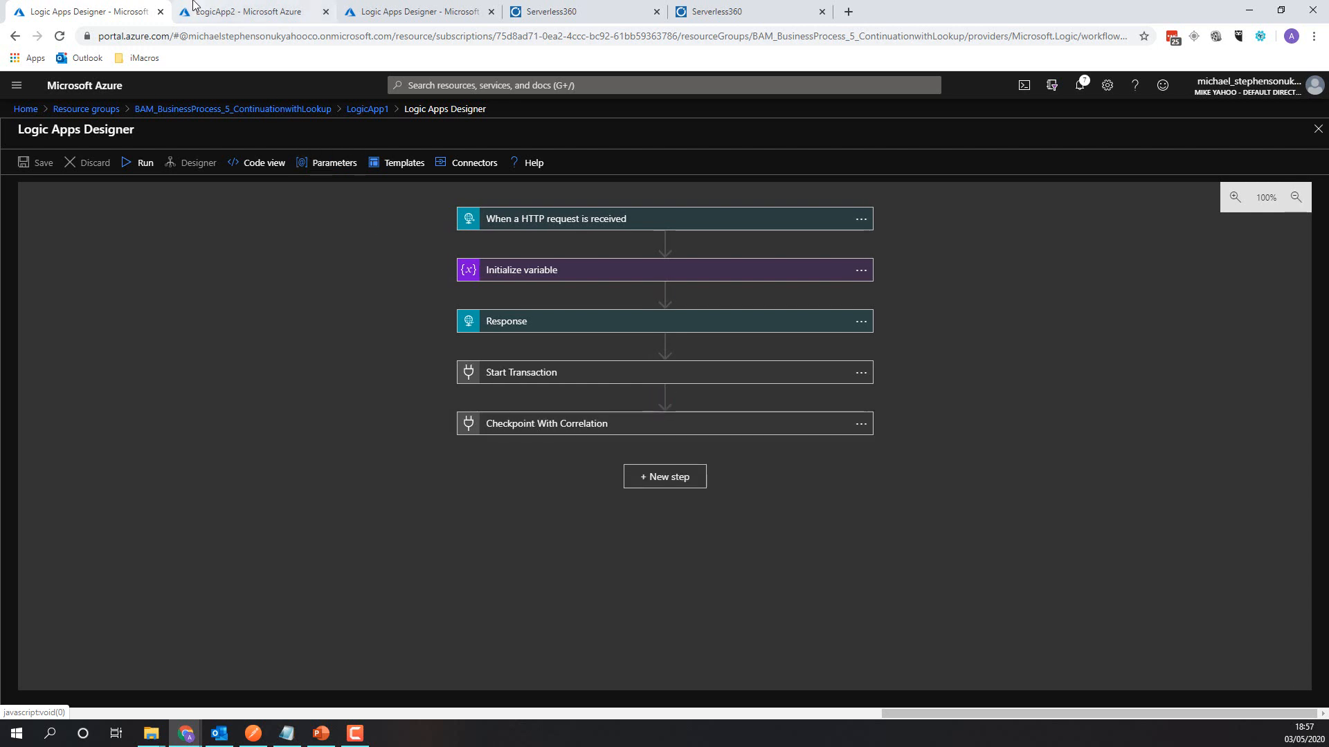
Switch to the Serverless360 business process, put Transaction 1's configuration into edit mode and inspect Stage 0's OrderNumber property
click(559, 14)
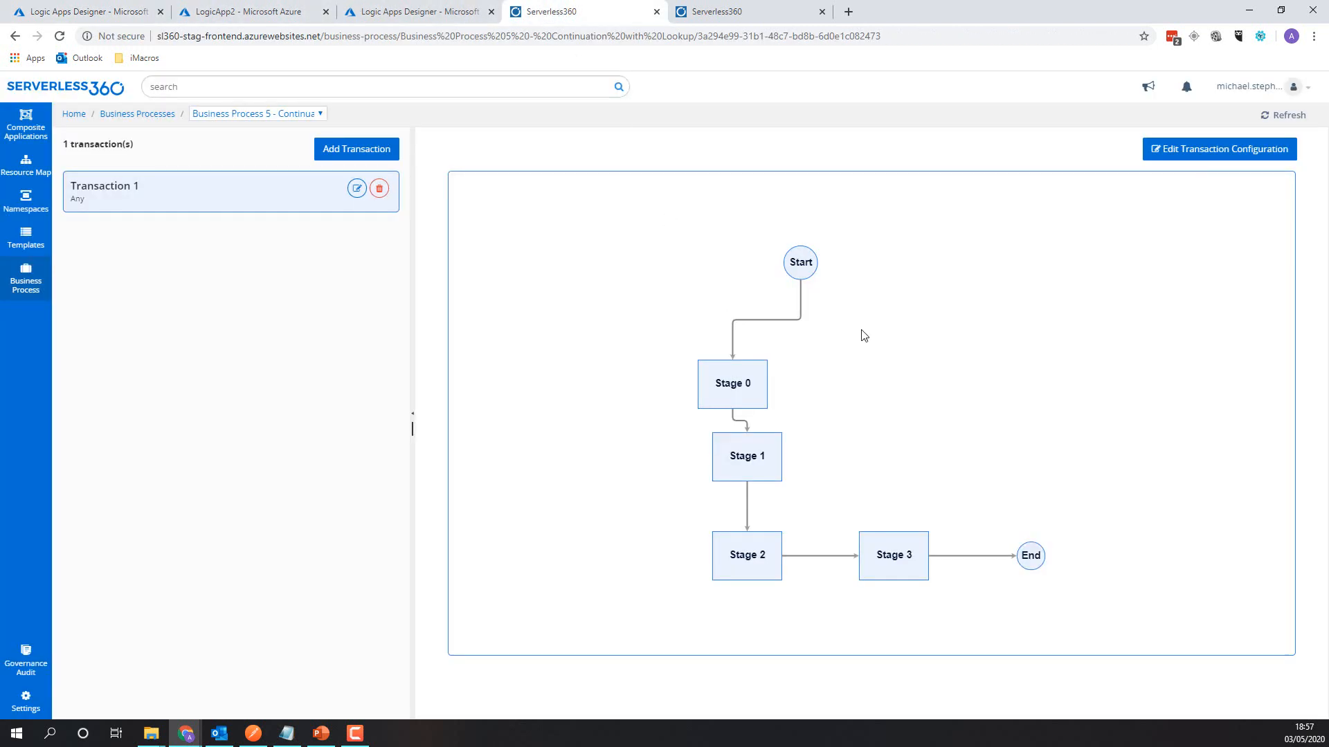
click(1176, 152)
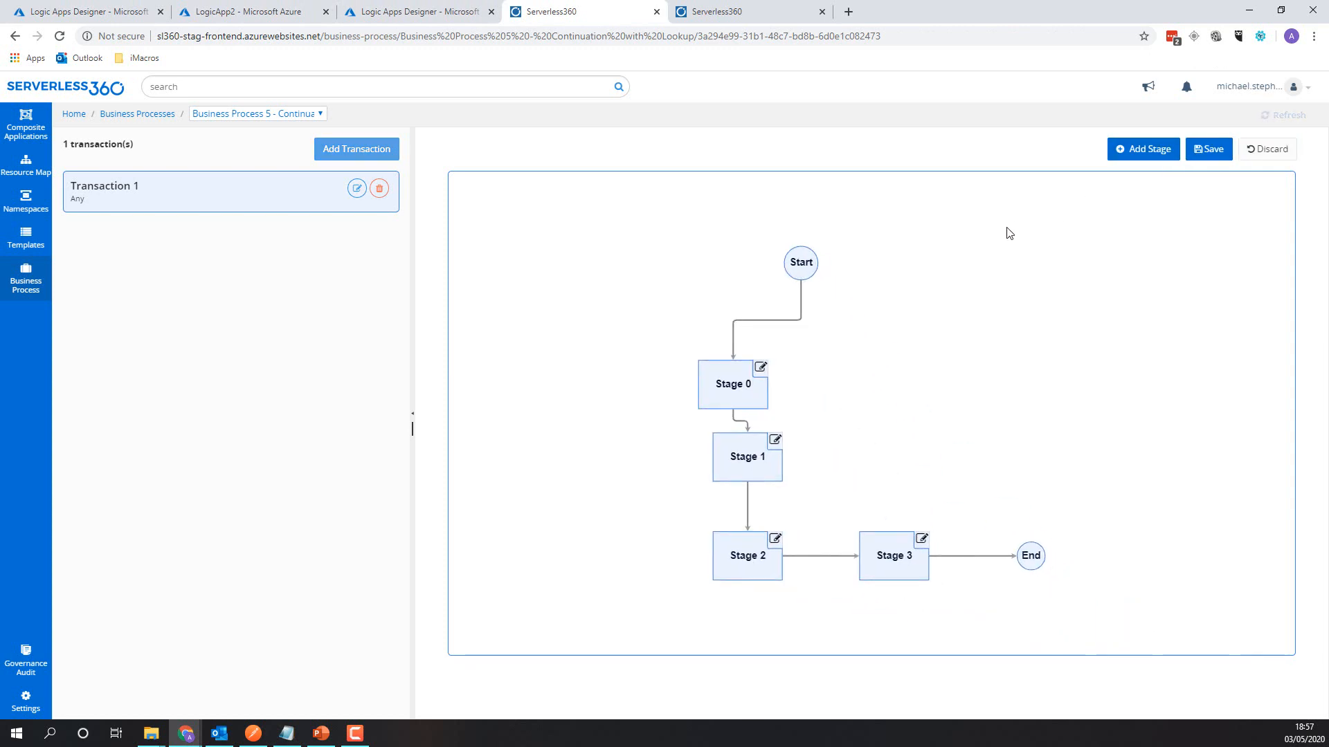
click(760, 367)
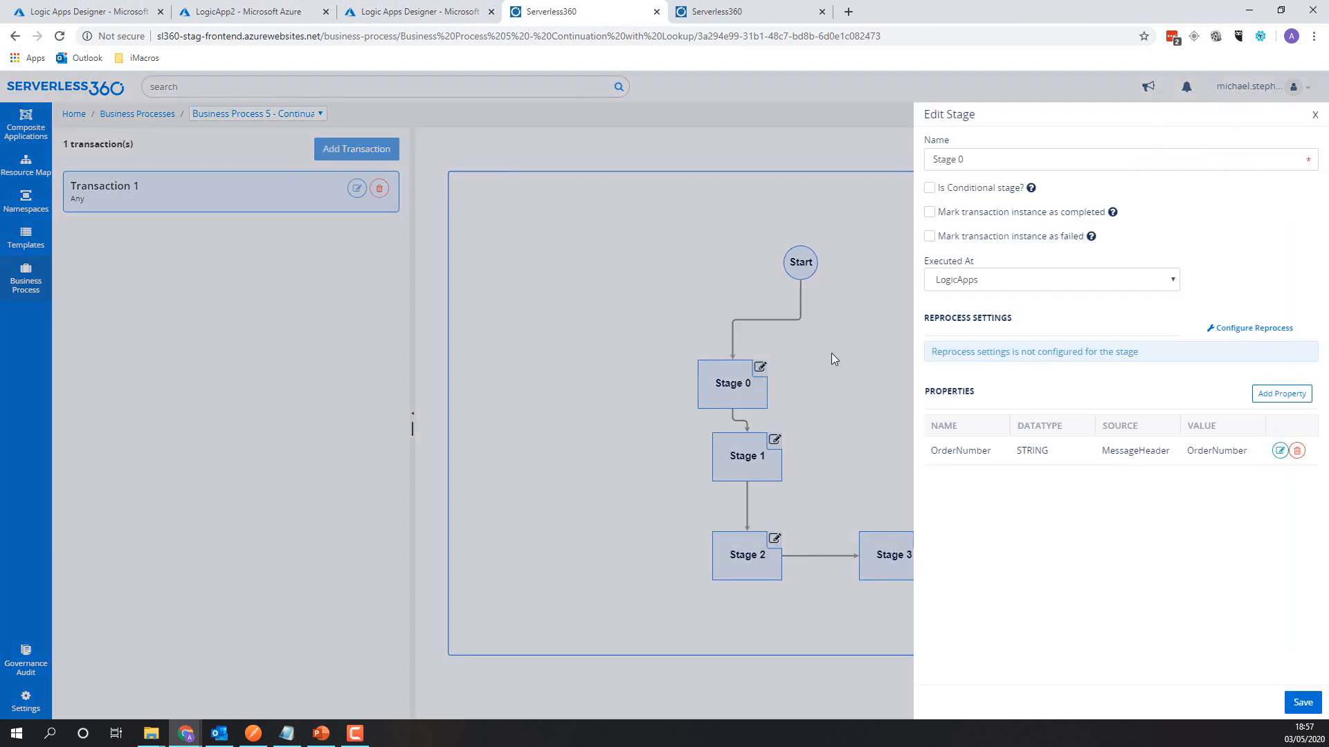
double_click(972, 451)
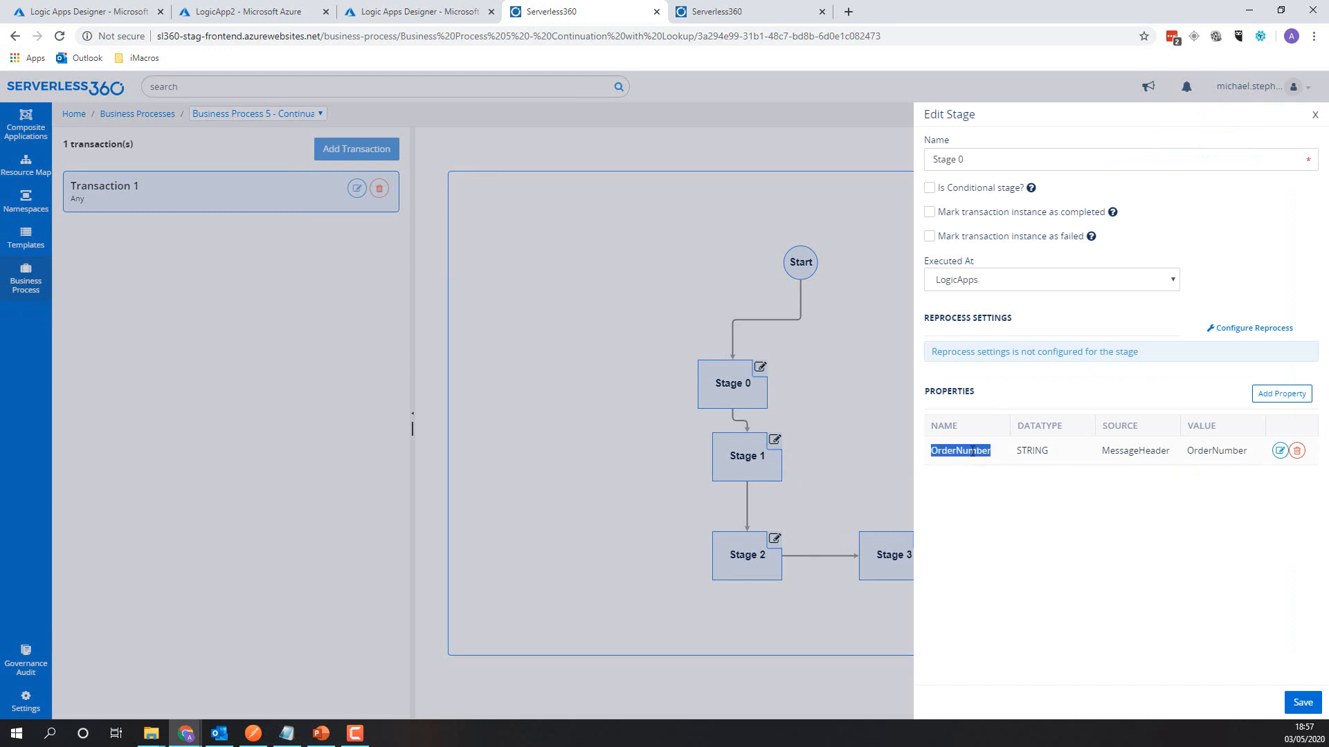
click(1315, 117)
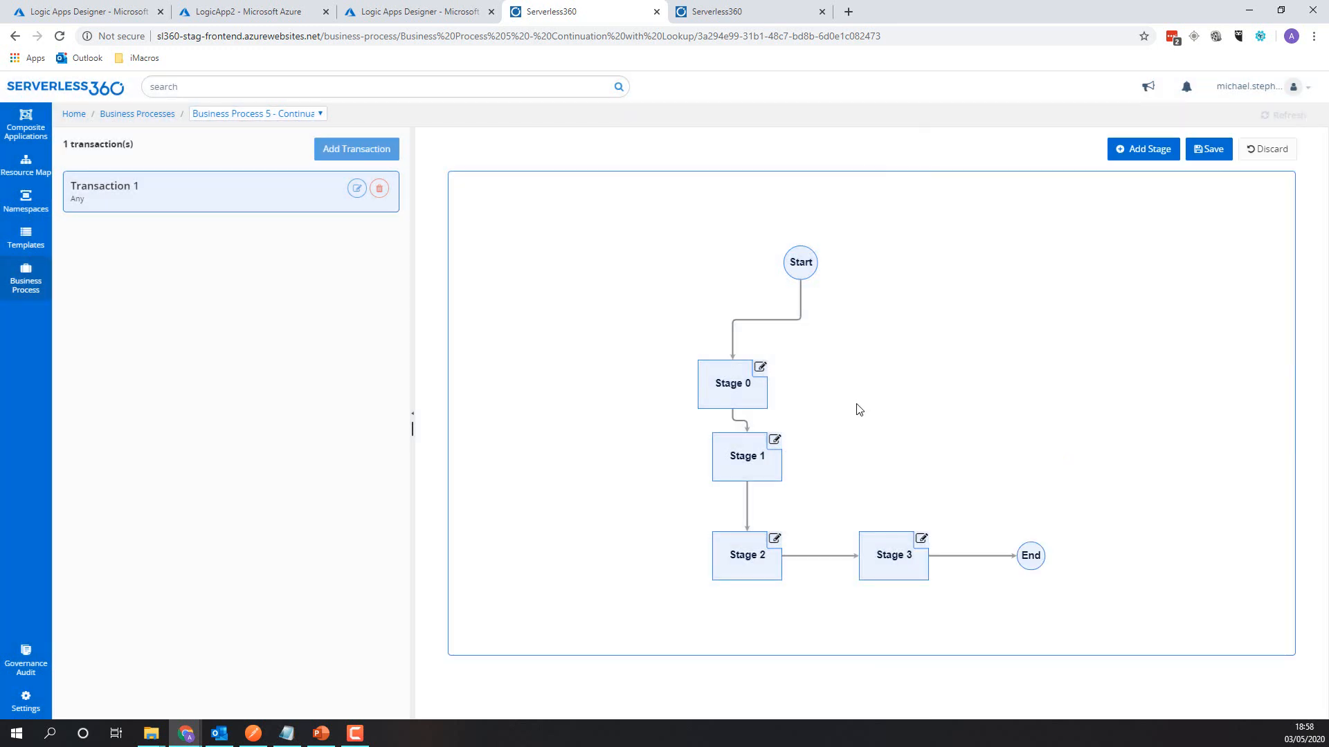
Inspect Stage 1's settings and compare them with the Checkpoint With Correlation action of LogicApp1 in the Azure portal
click(774, 440)
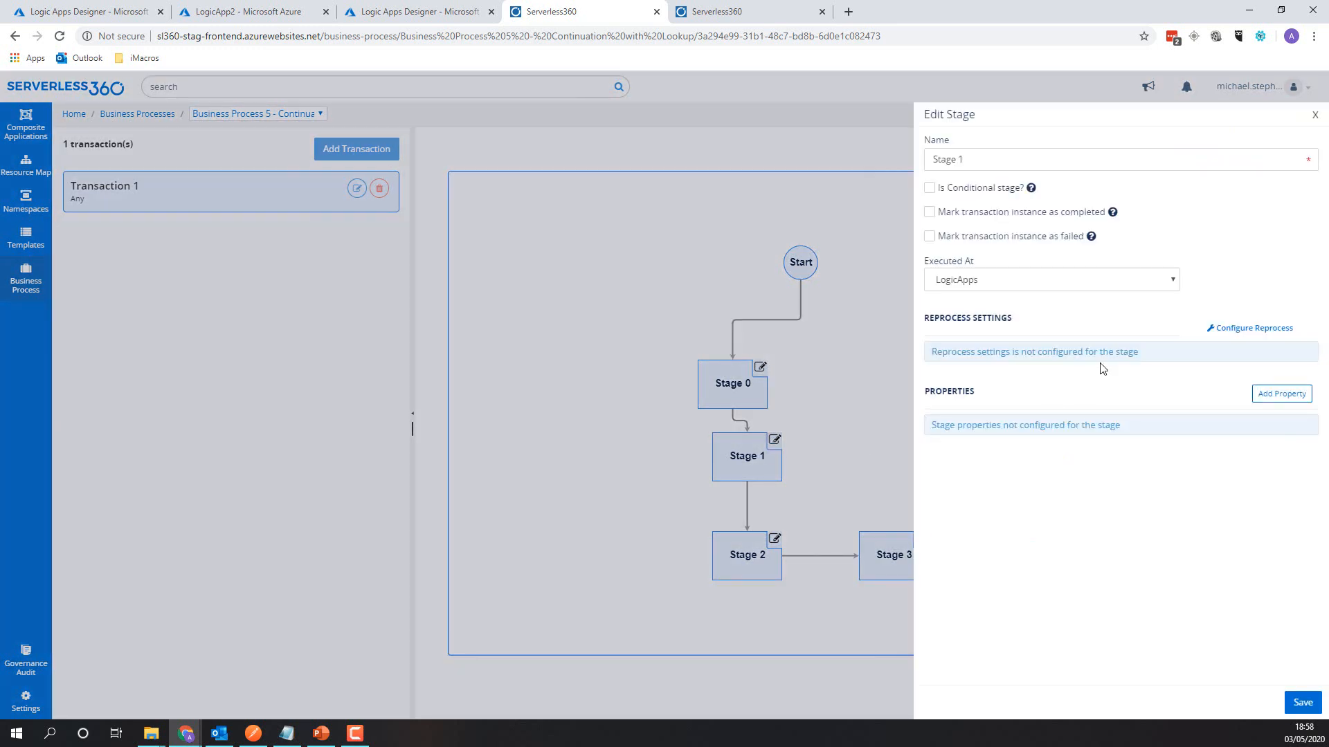
click(1315, 115)
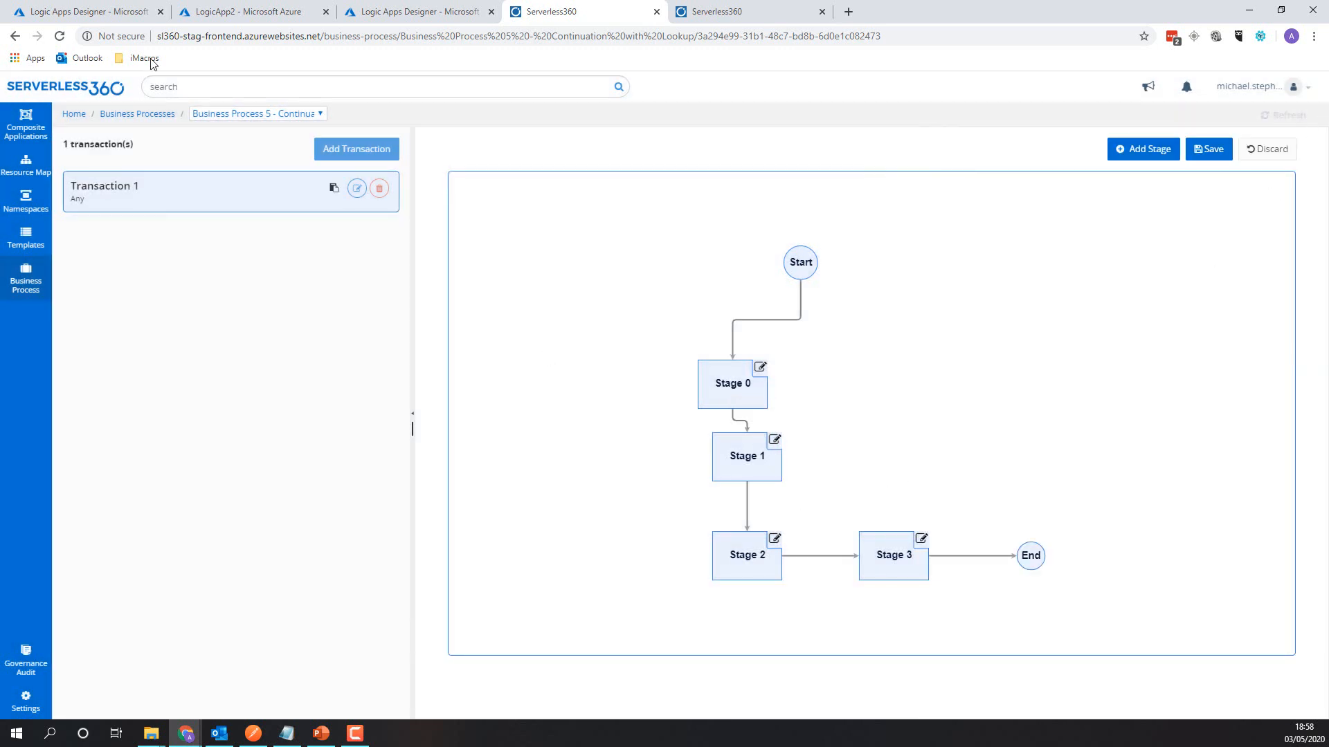
click(104, 12)
click(596, 426)
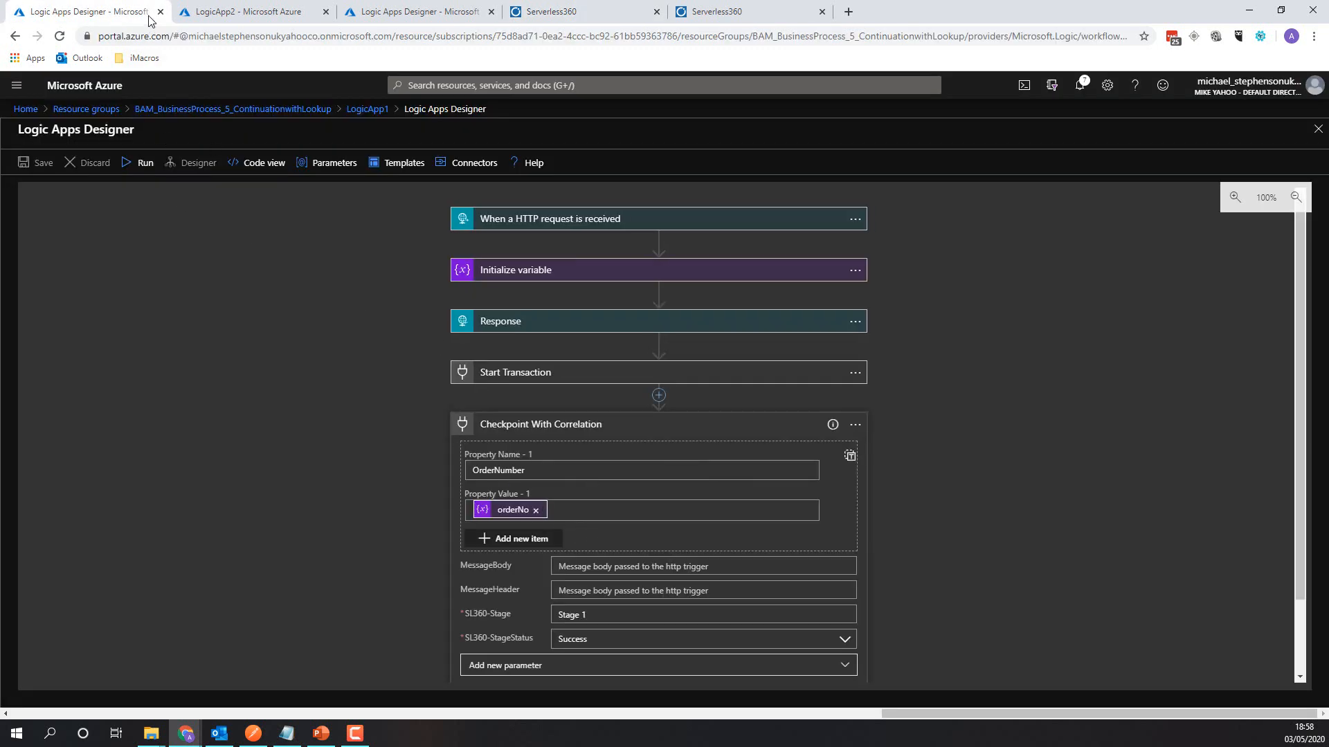
Return to the Serverless360 transaction diagram and inspect the settings of Stage 2 and Stage 3 without changing them
click(575, 14)
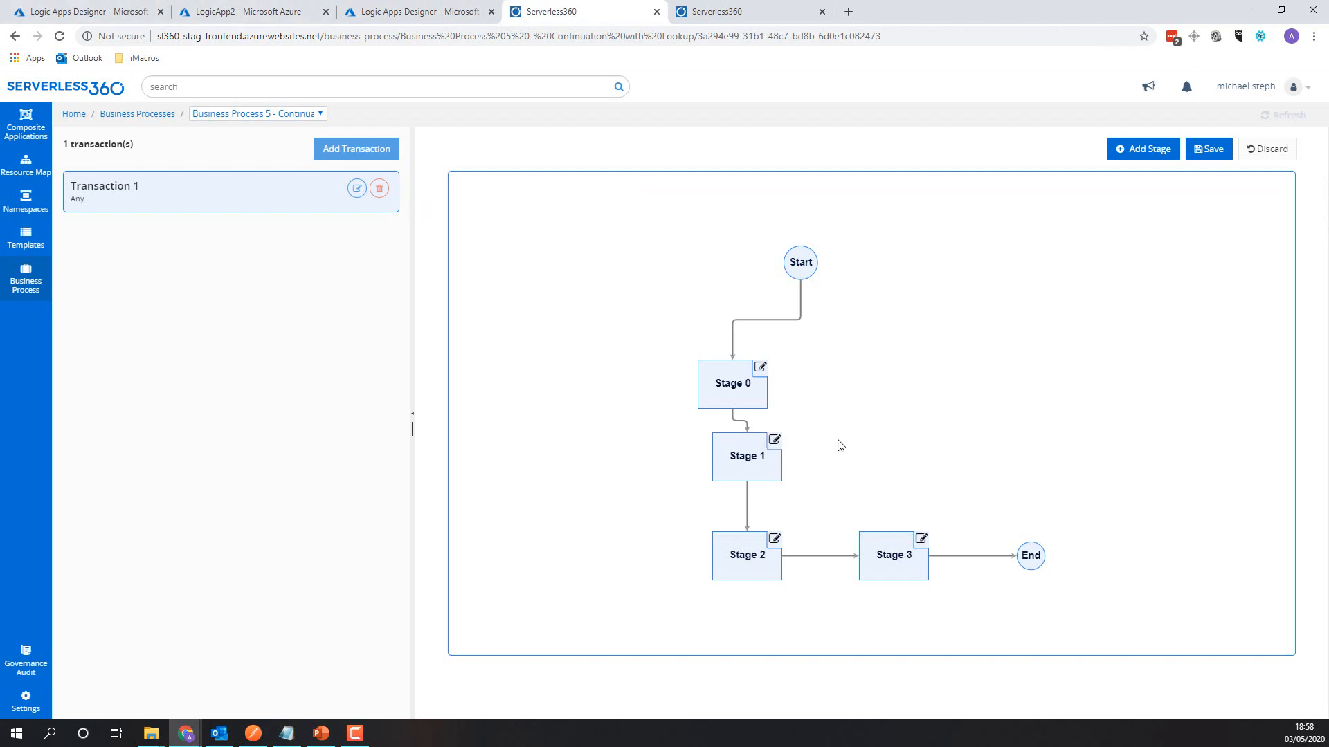
click(775, 539)
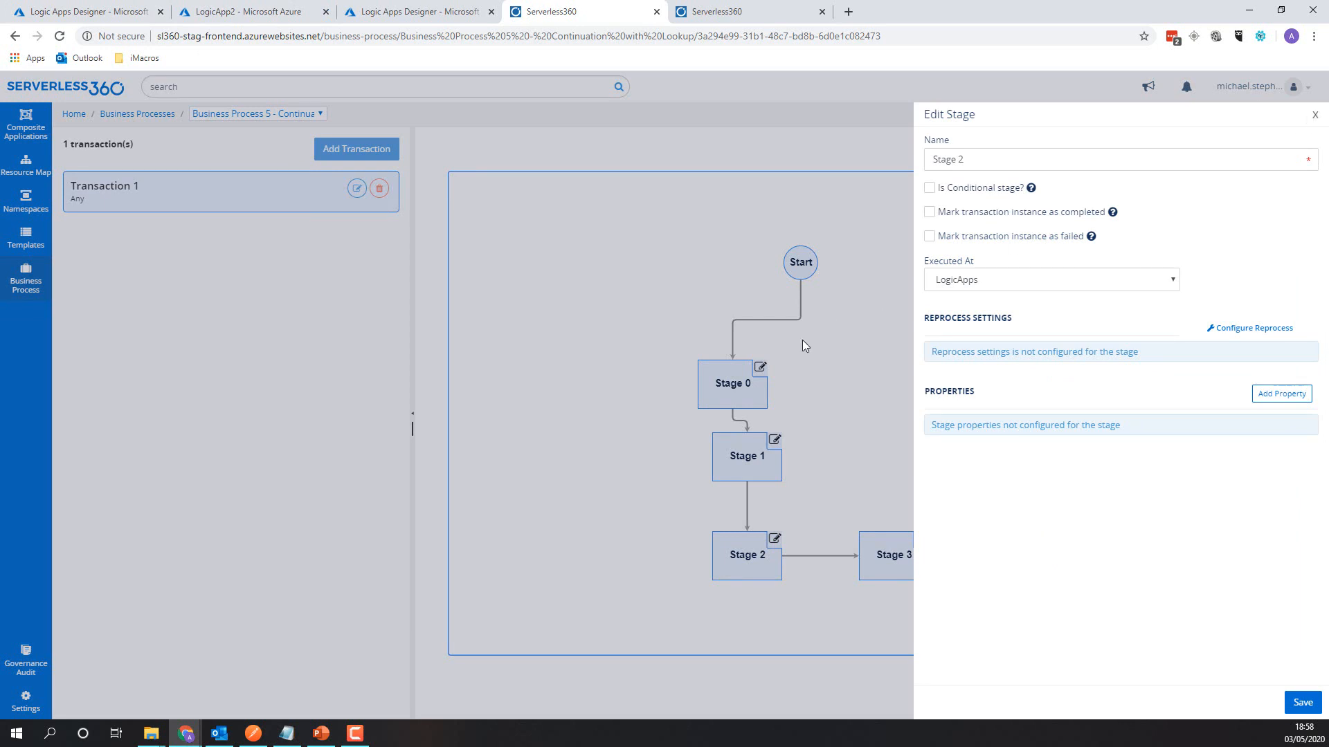
click(1315, 116)
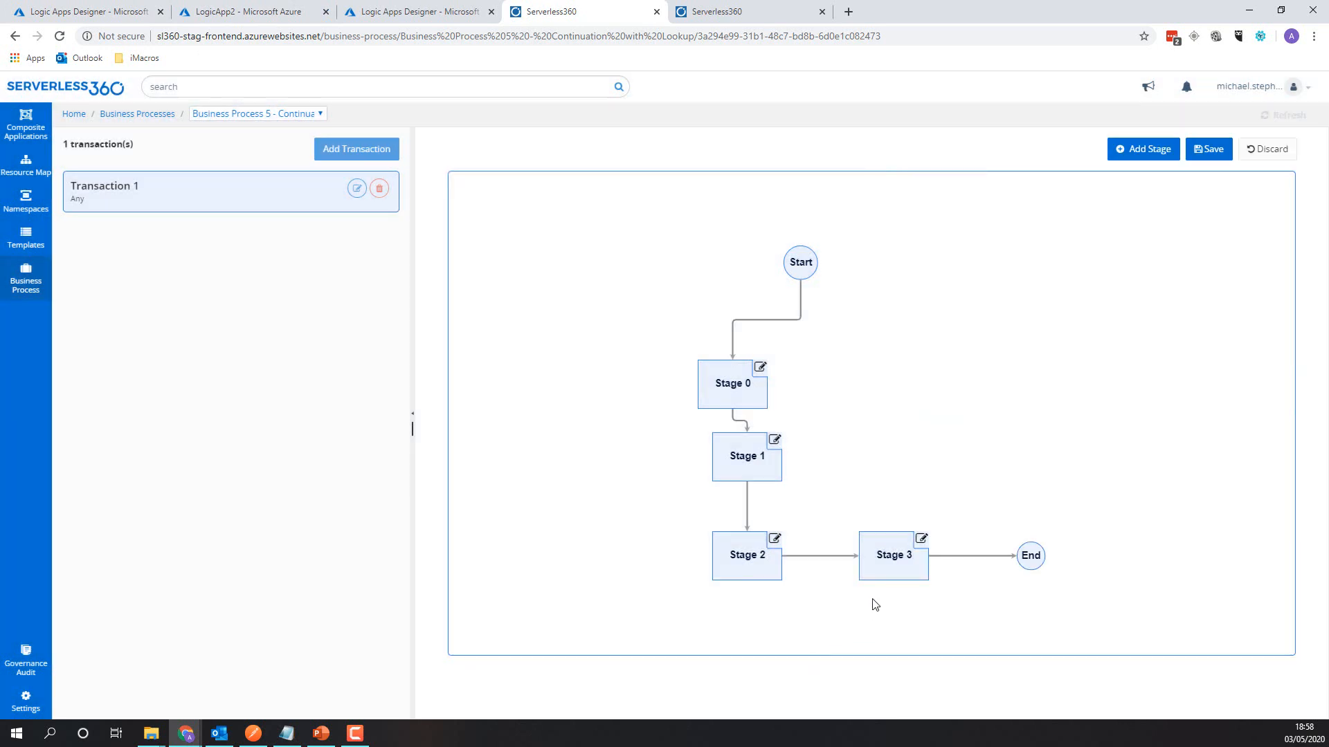
click(922, 539)
click(1313, 117)
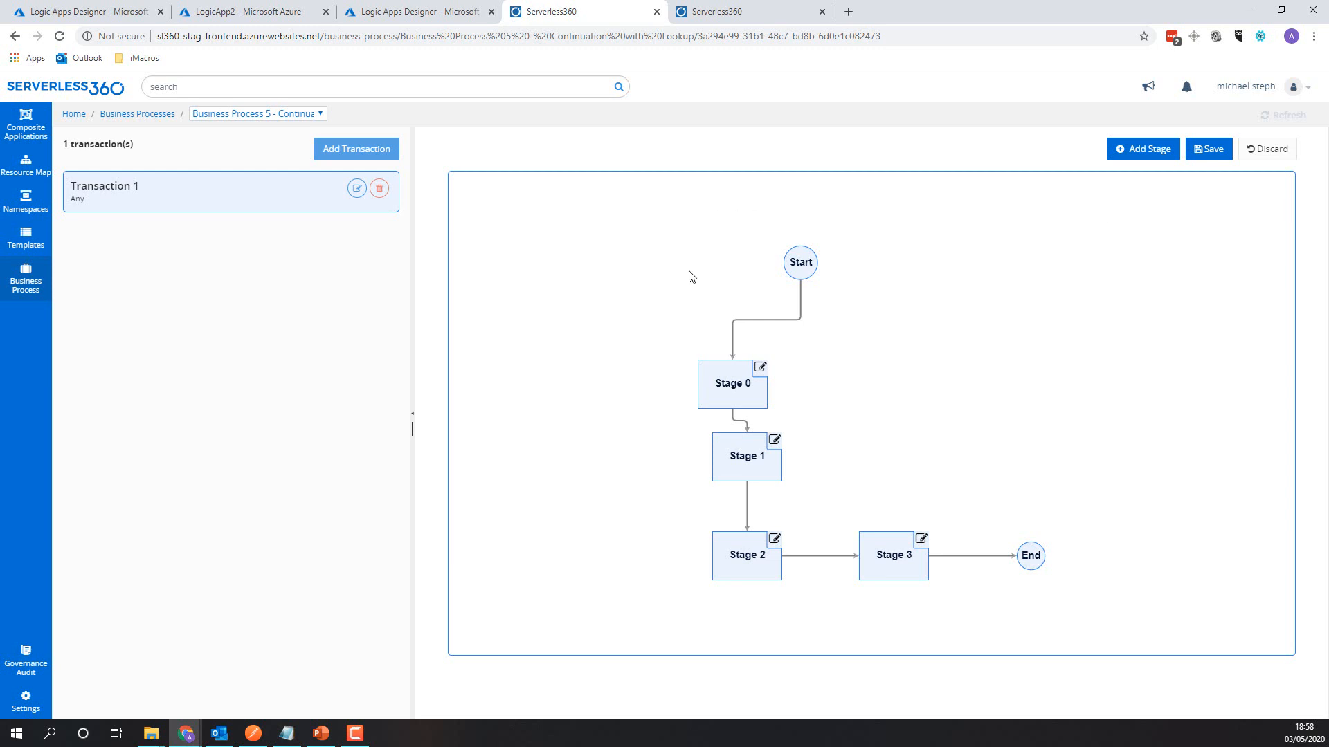
Recheck the OrderNumber property defined on Stage 0 as the lookup key, leaving the stage as is
click(761, 374)
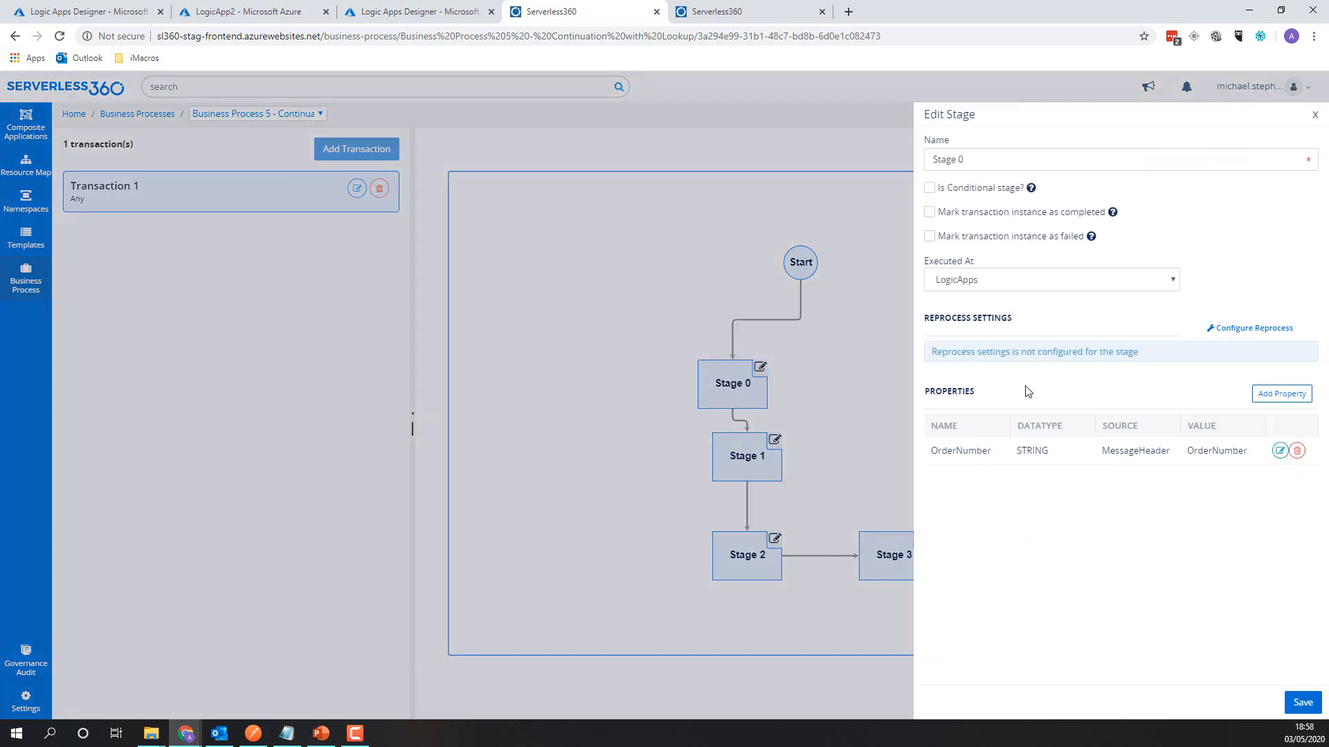
double_click(953, 453)
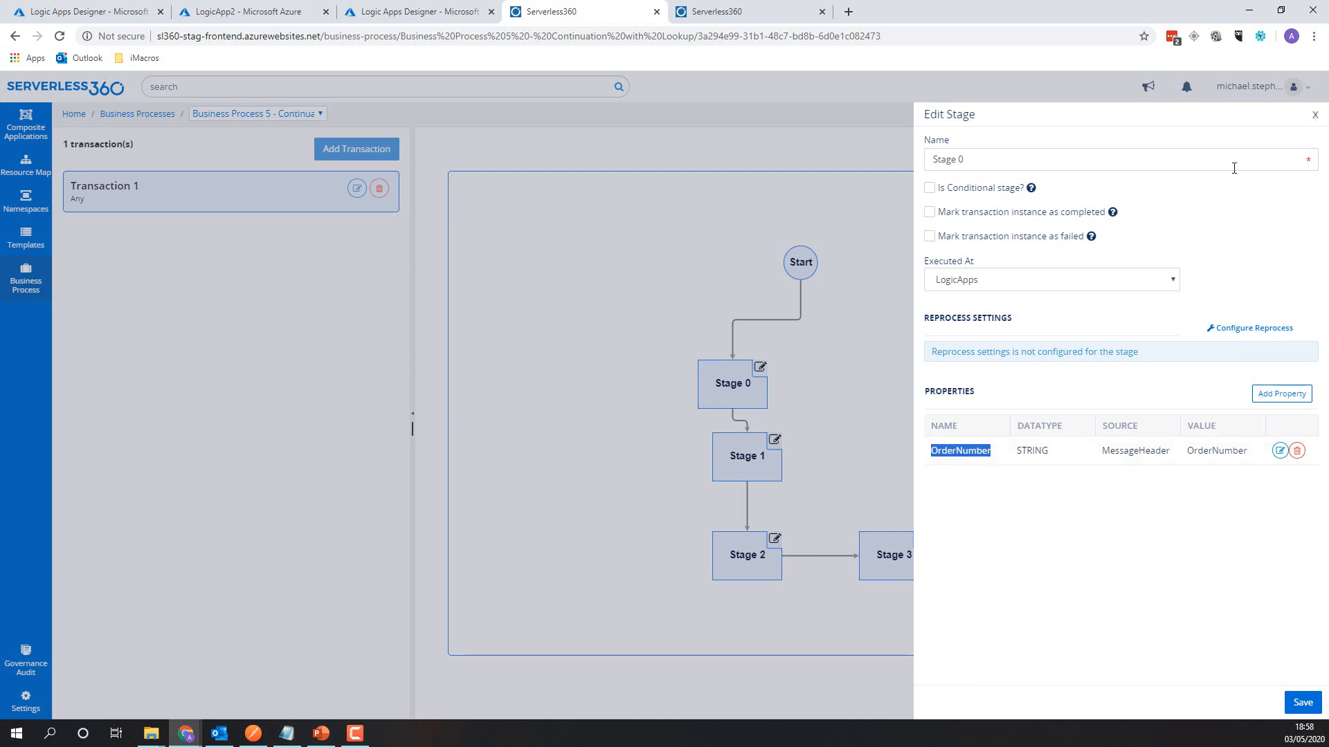
click(1314, 115)
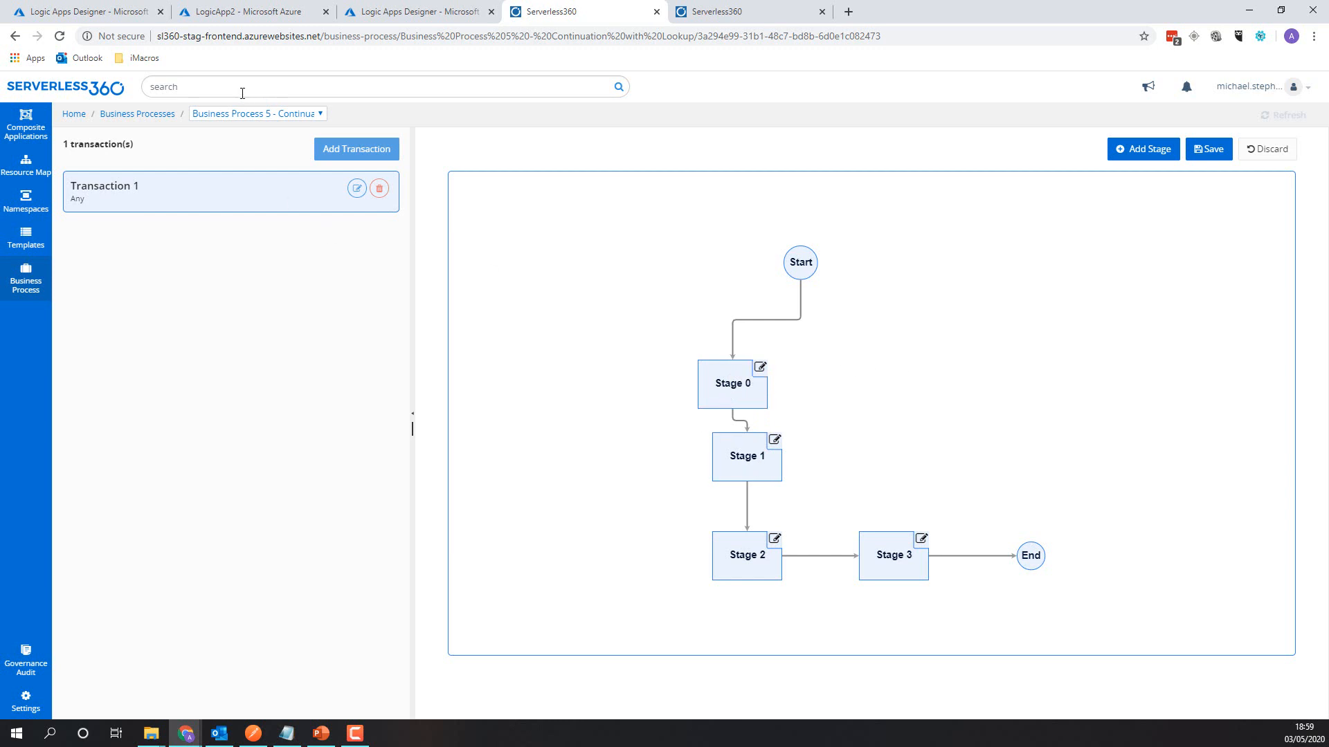
In the designer for LogicApp3, examine the OrderNumber property and Stage 3 settings of the Checkpoint With Correlation action
click(397, 20)
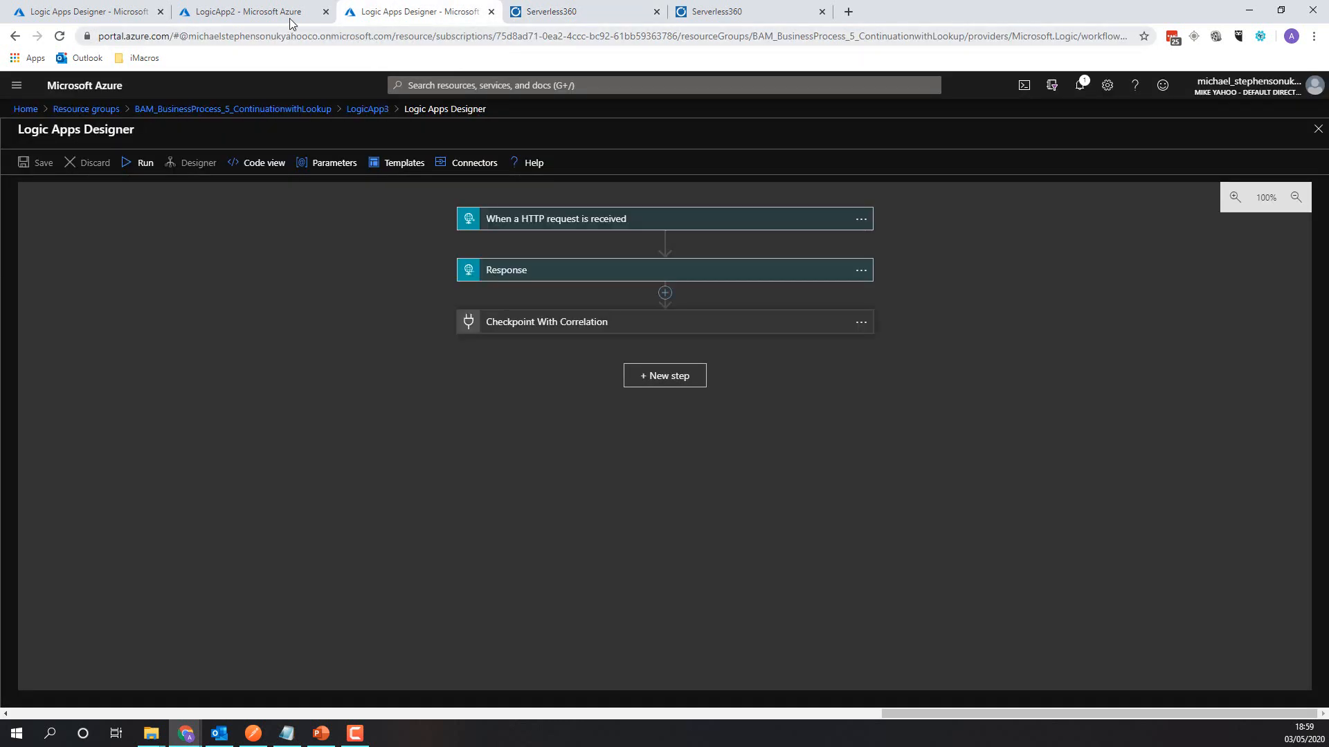
click(568, 327)
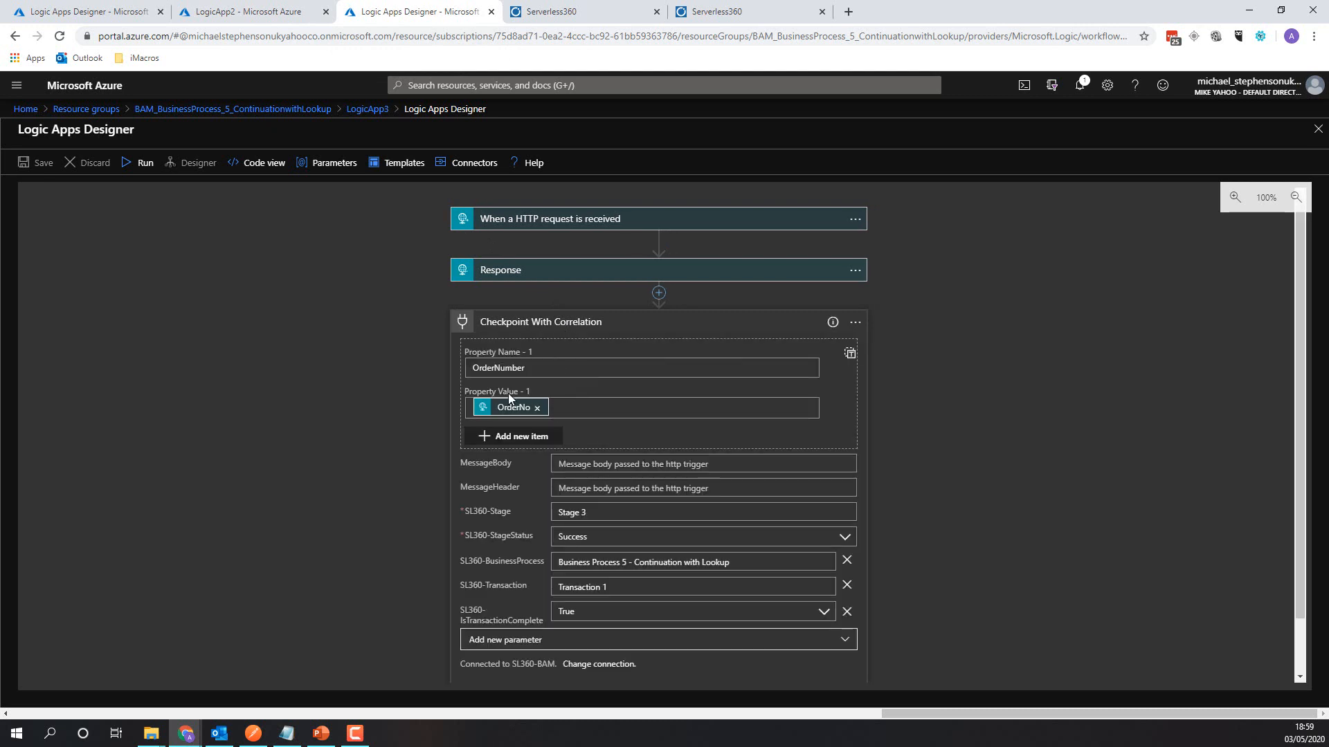
double_click(497, 368)
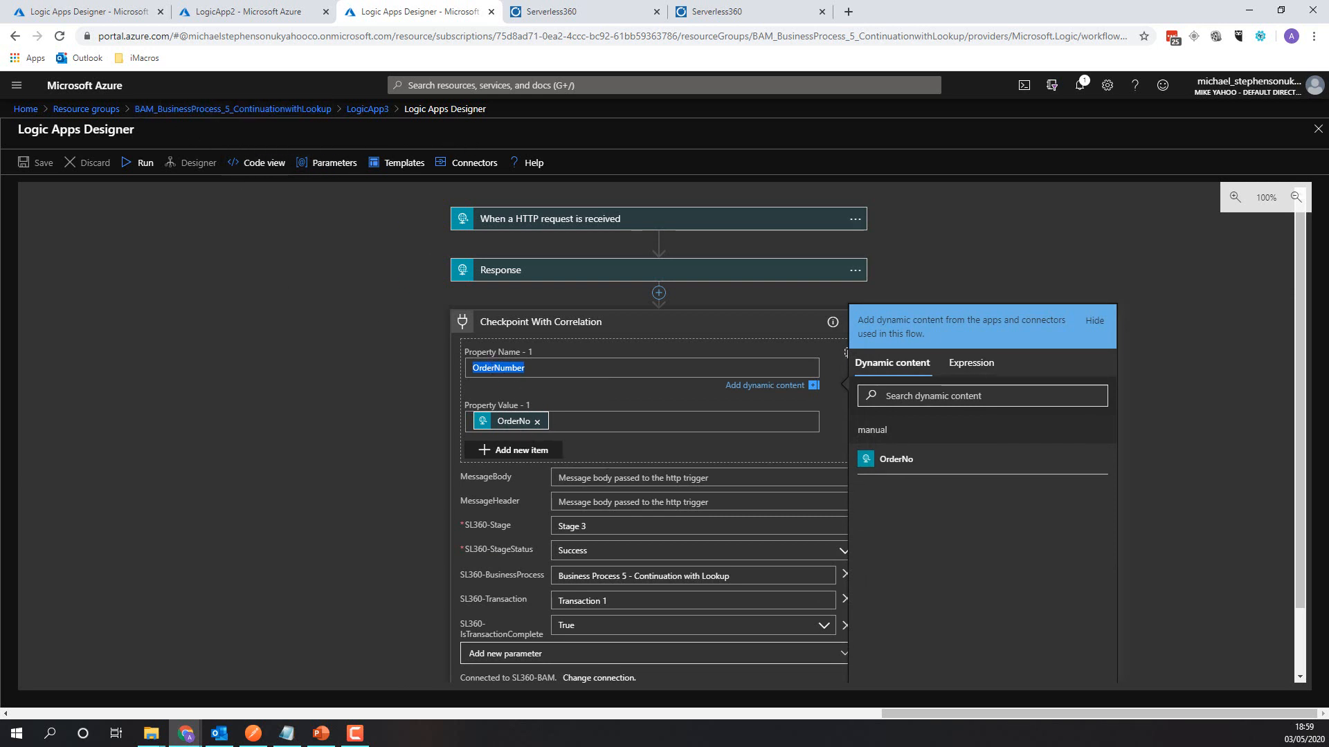
Switch to the Business Process 5 composite application in Serverless360 and open its BAM page
click(631, 14)
click(751, 13)
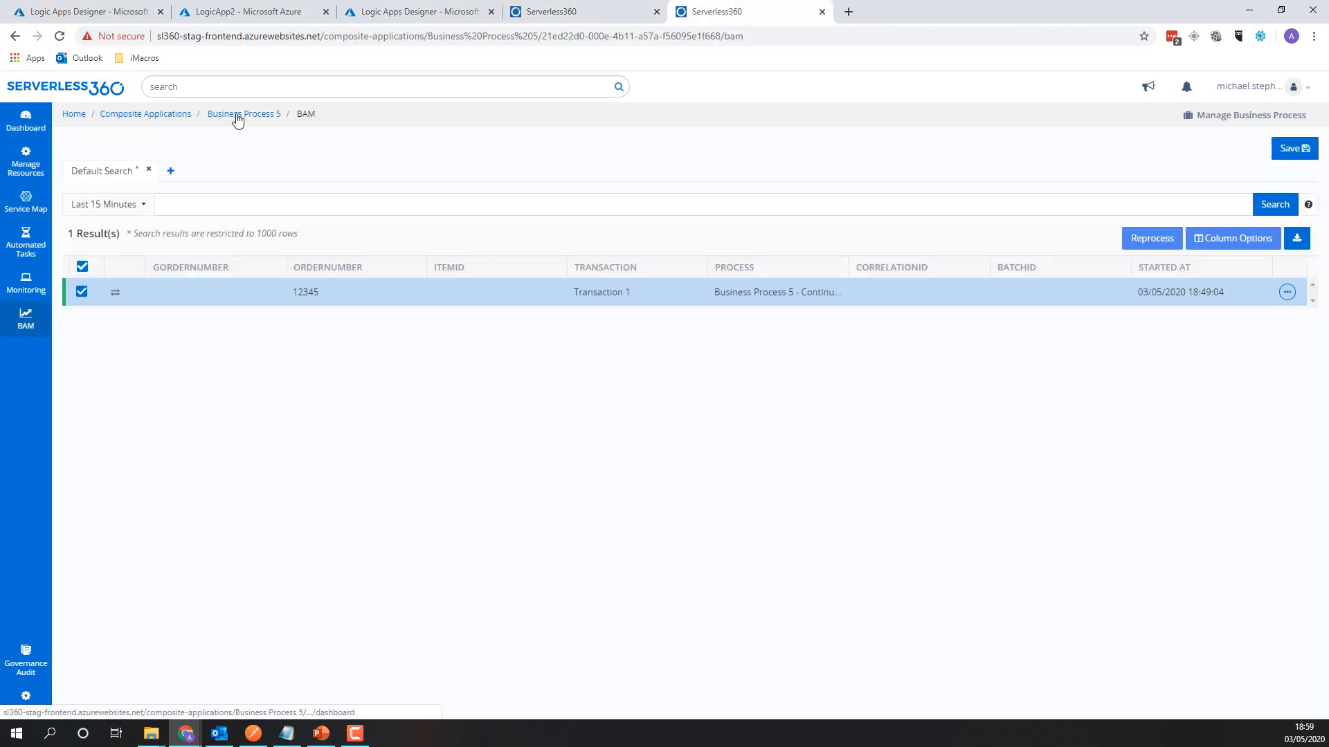
click(263, 116)
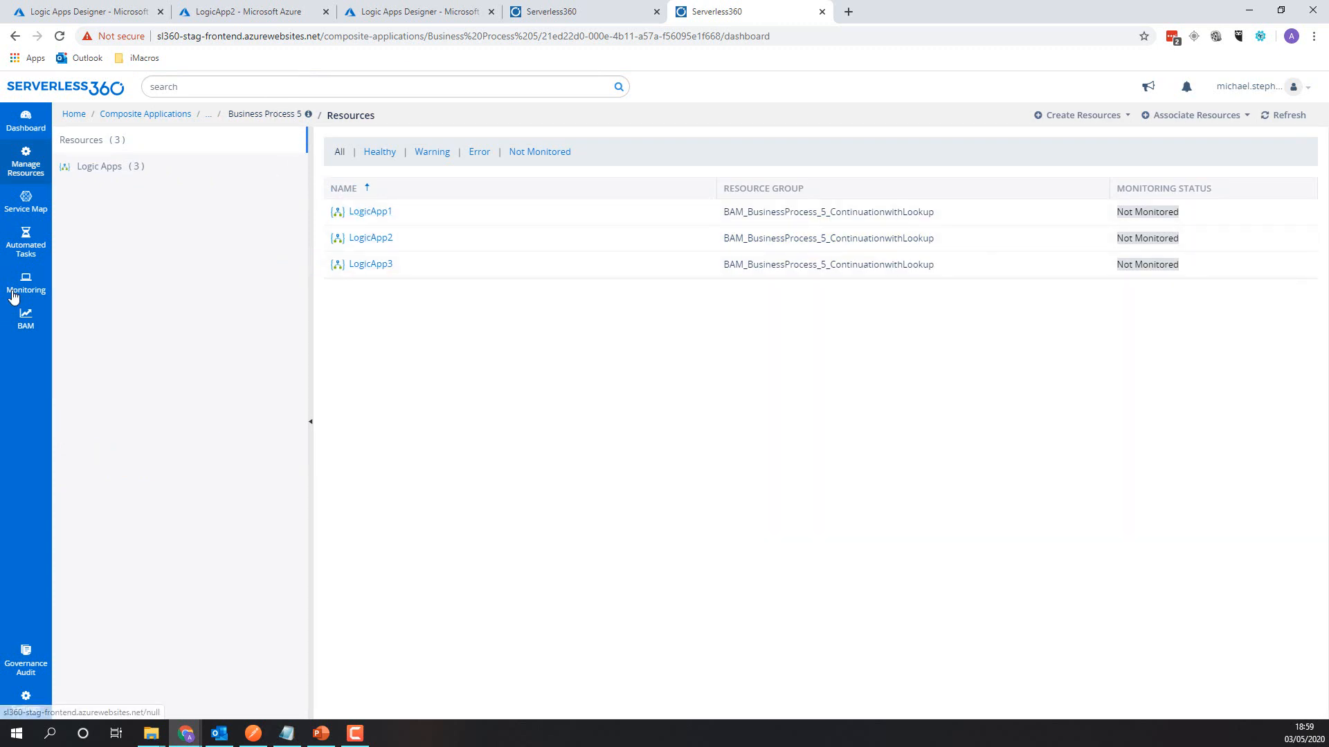
click(26, 320)
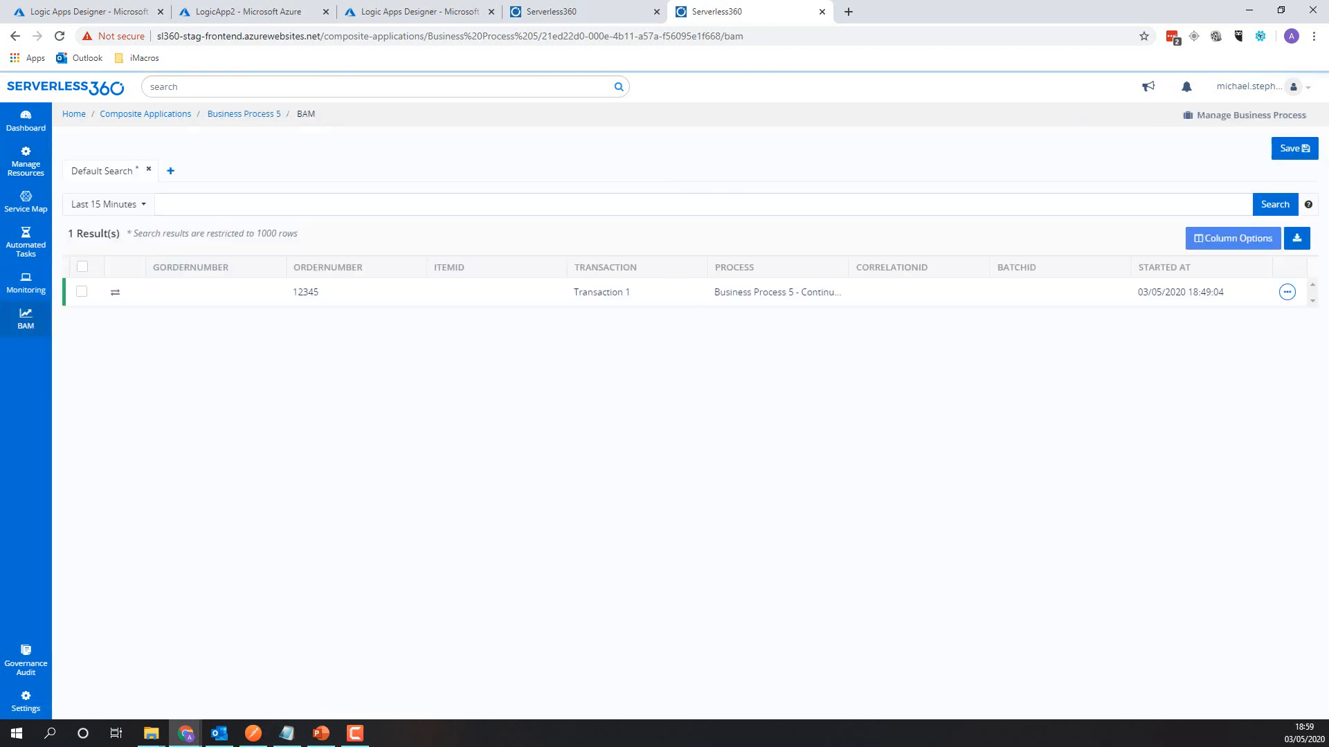
In Postman, send the Demo 5 - Part 1 POST request with a new order number in the body
mouse_move(0, 39)
mouse_down()
mouse_move(621, 115)
mouse_move(972, 86)
mouse_move(980, 70)
mouse_up()
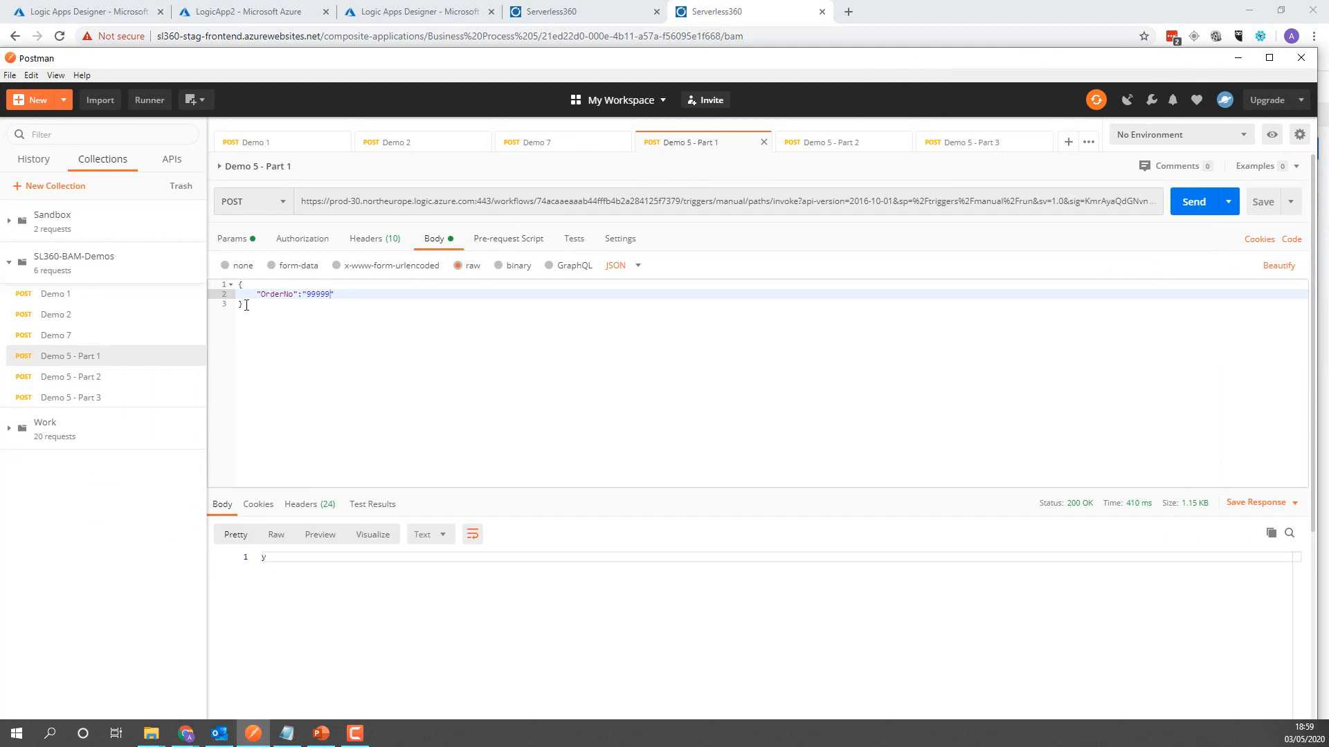
click(1193, 202)
click(1240, 58)
Run the BAM search for the last 15 minutes and view the new transaction's message flow graph
click(1277, 211)
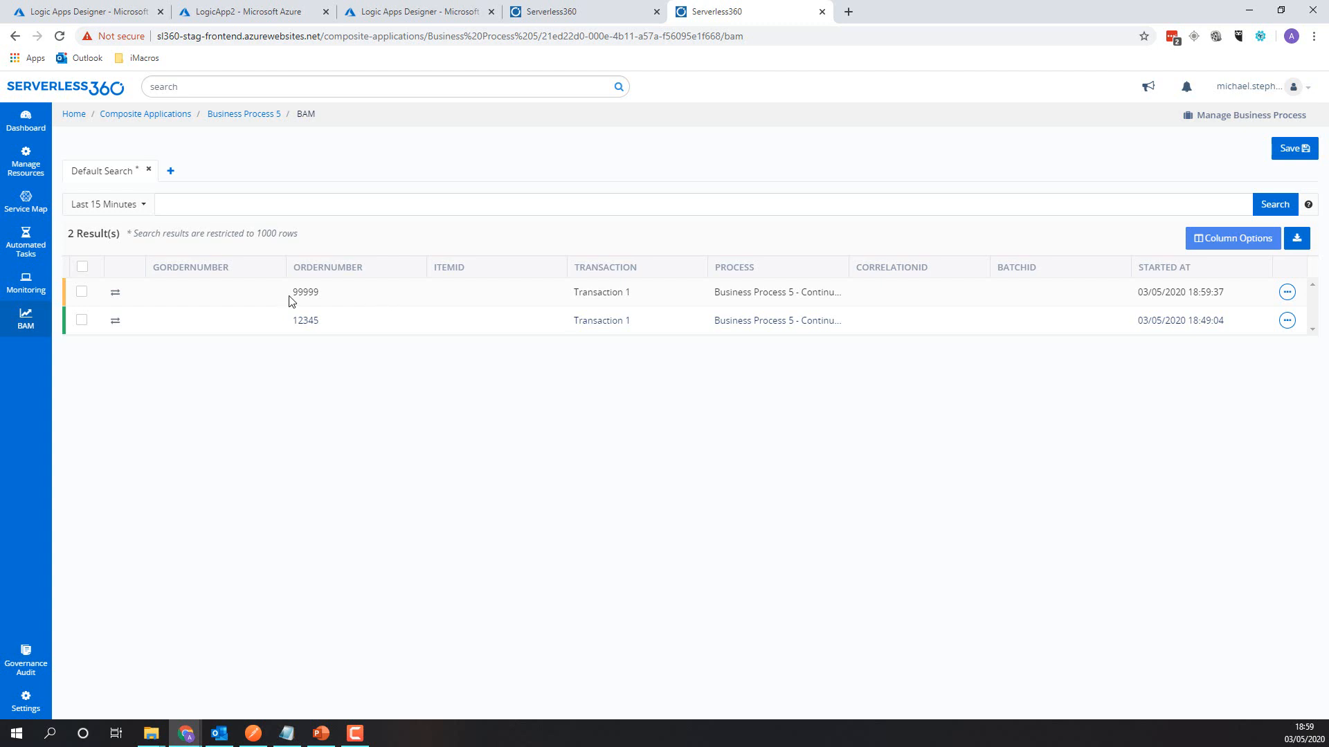
click(309, 292)
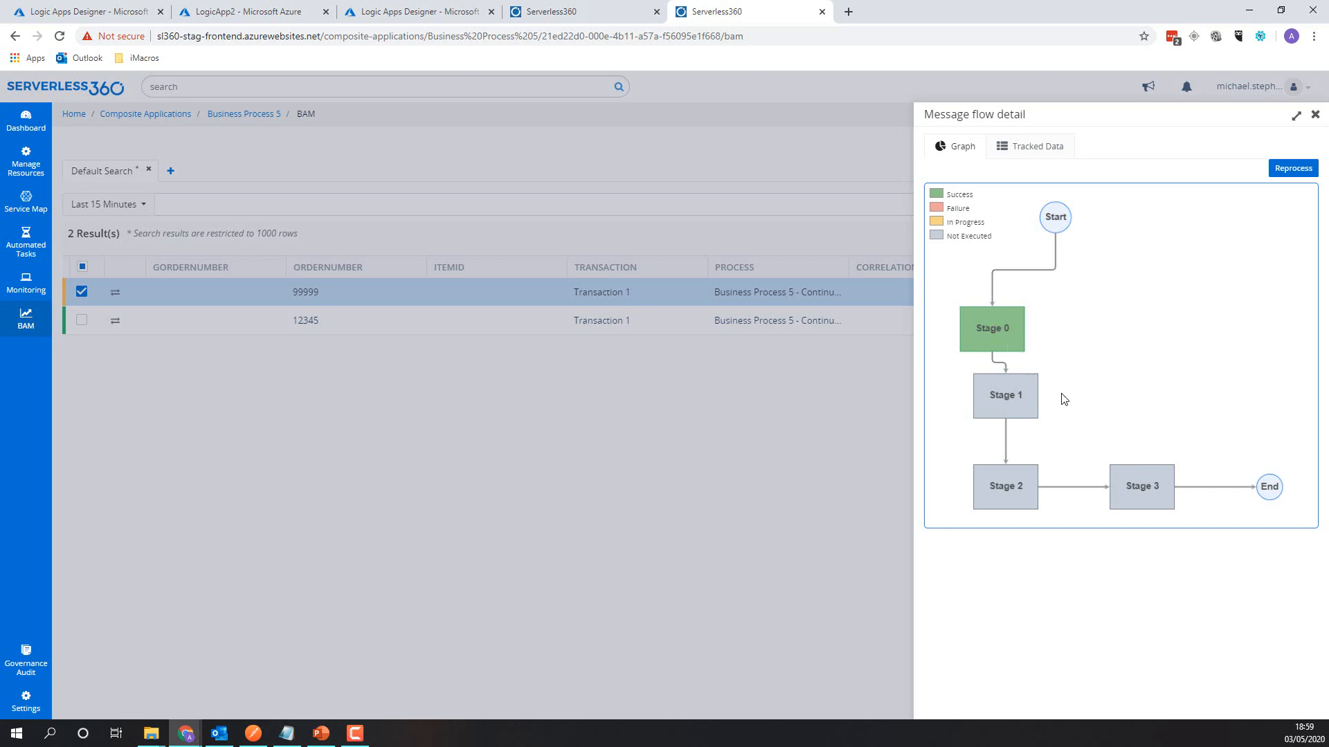
click(1315, 115)
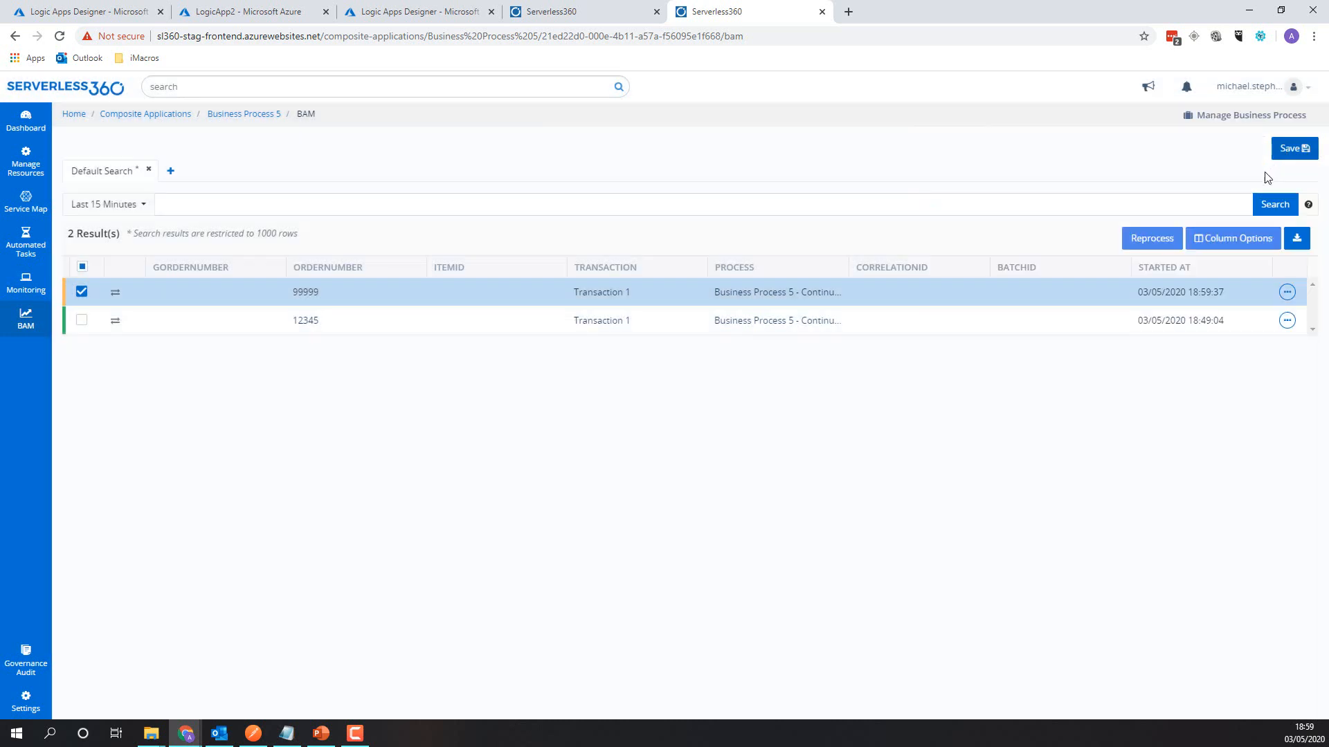
Rerun the BAM search and check the stage progress of the newest Transaction 1 entry again
click(1259, 214)
click(601, 293)
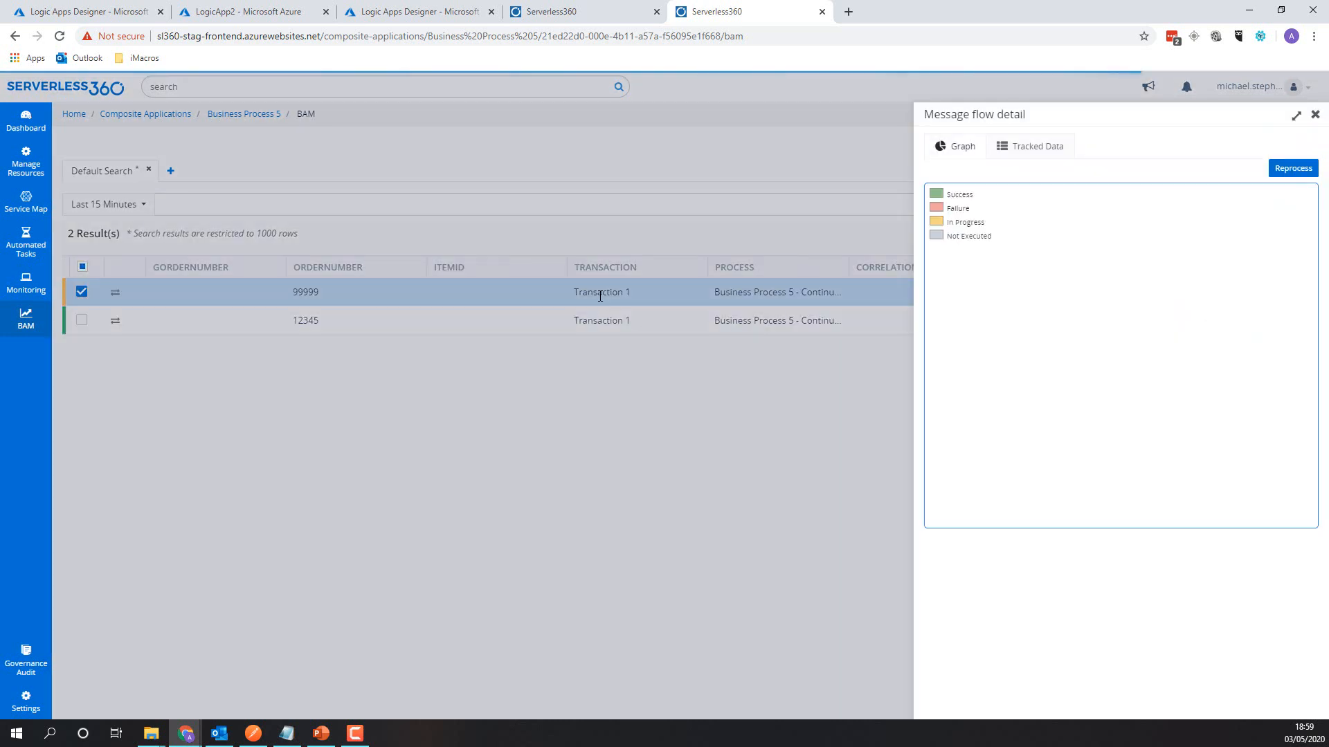
click(1315, 115)
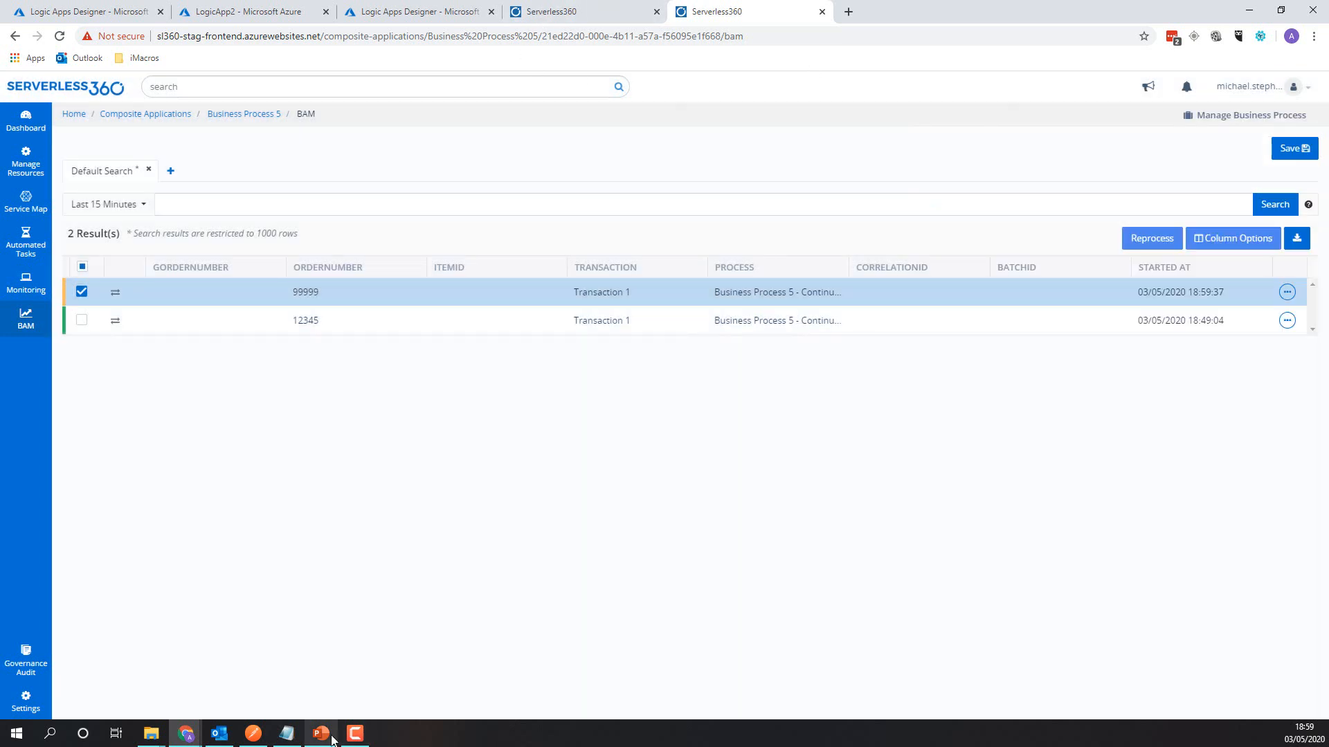
Switch to Postman, open the Demo 5 - Part 2 request, and move the Postman window out of the browser's way
click(256, 744)
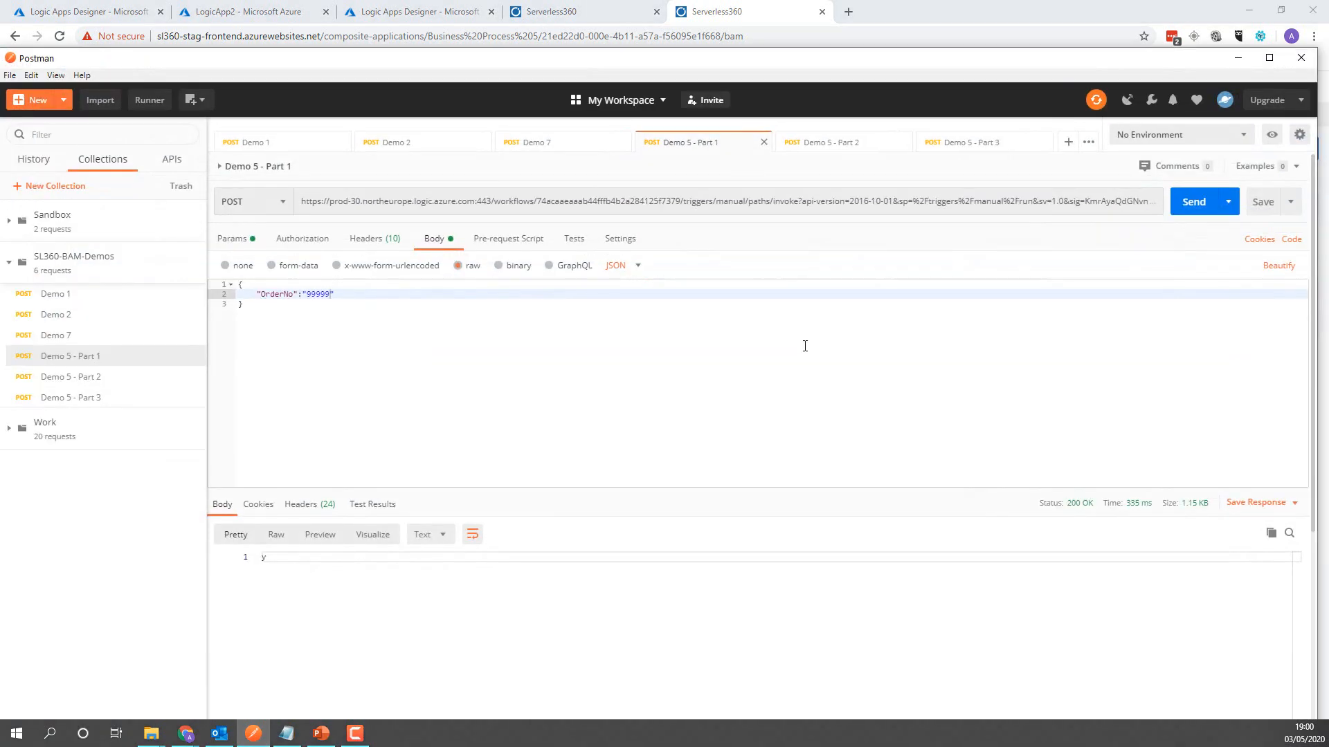
click(854, 142)
drag(595, 56, 0, 64)
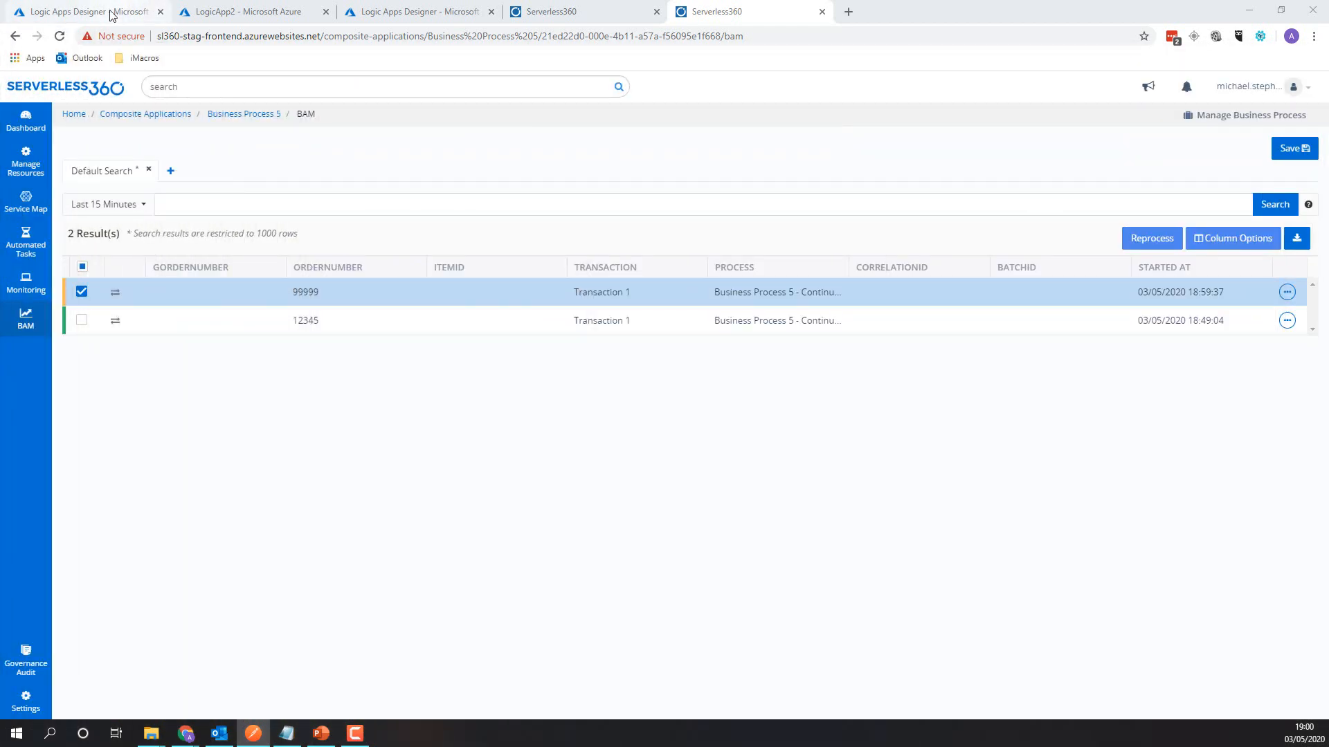
In the Azure portal, close LogicApp1's designer and refresh the runs history of LogicApp1 and LogicApp2
click(89, 11)
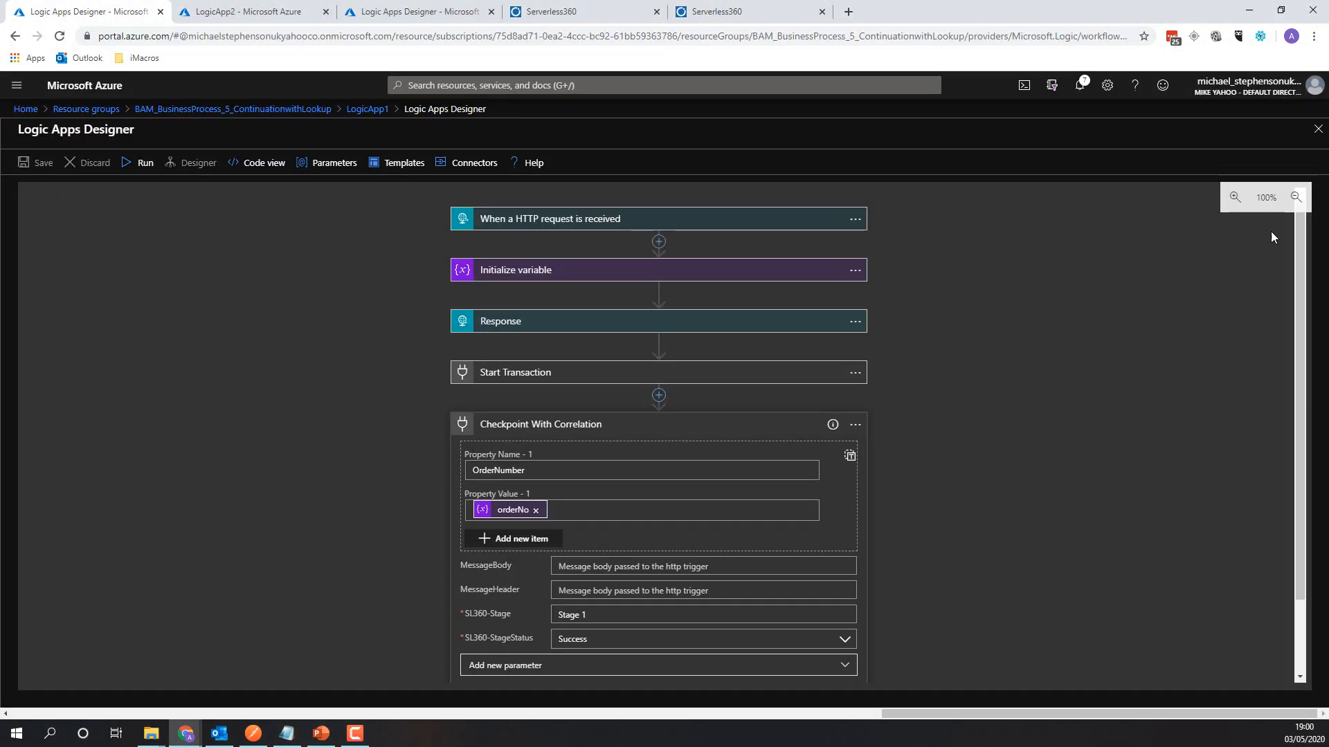
click(1318, 130)
click(301, 169)
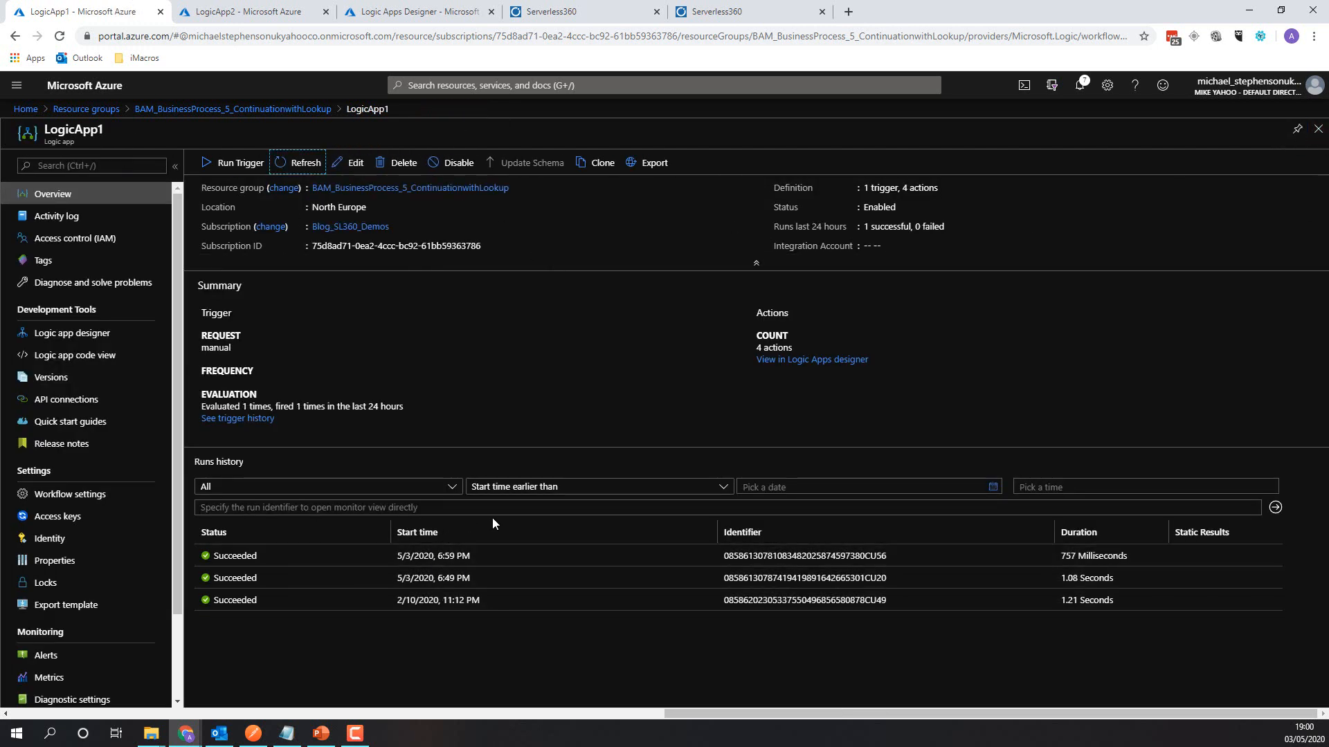
click(247, 11)
click(297, 163)
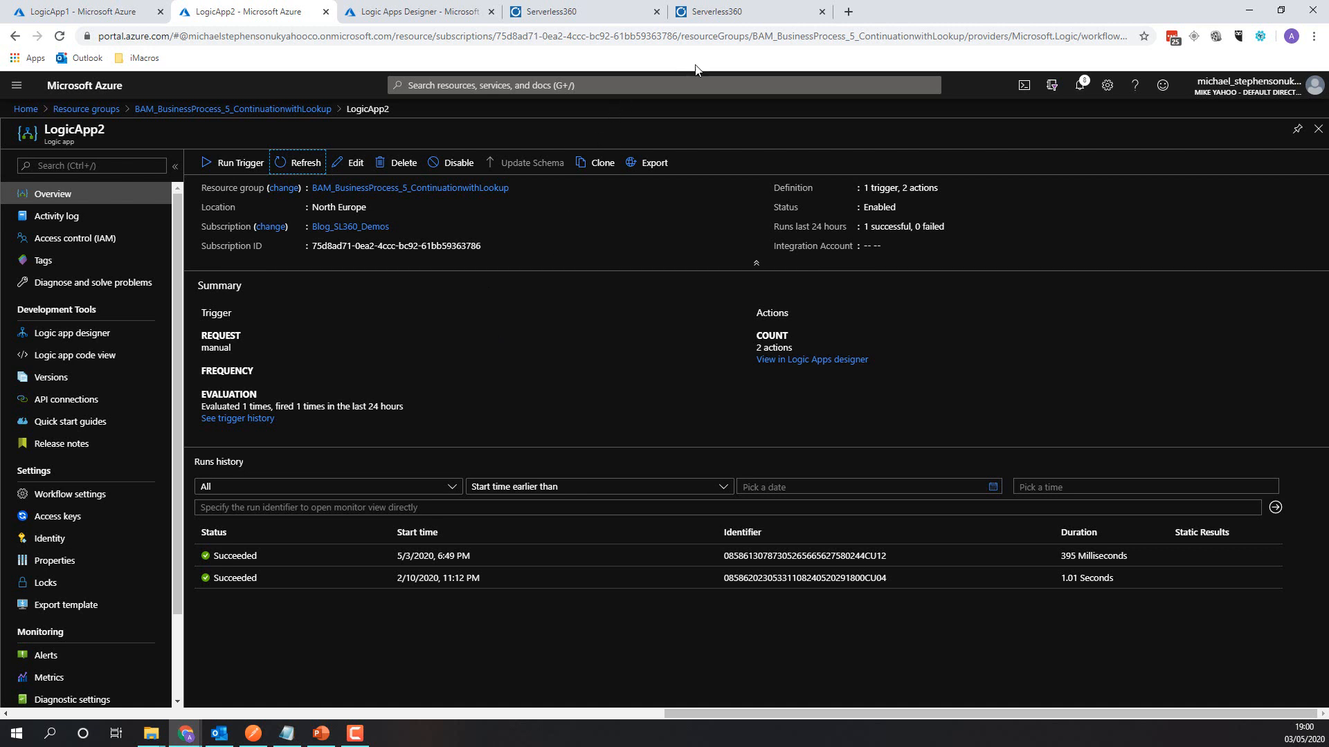
Return to Serverless360, rerun the BAM search, and view the newest transaction's stages before running Part 2
click(733, 12)
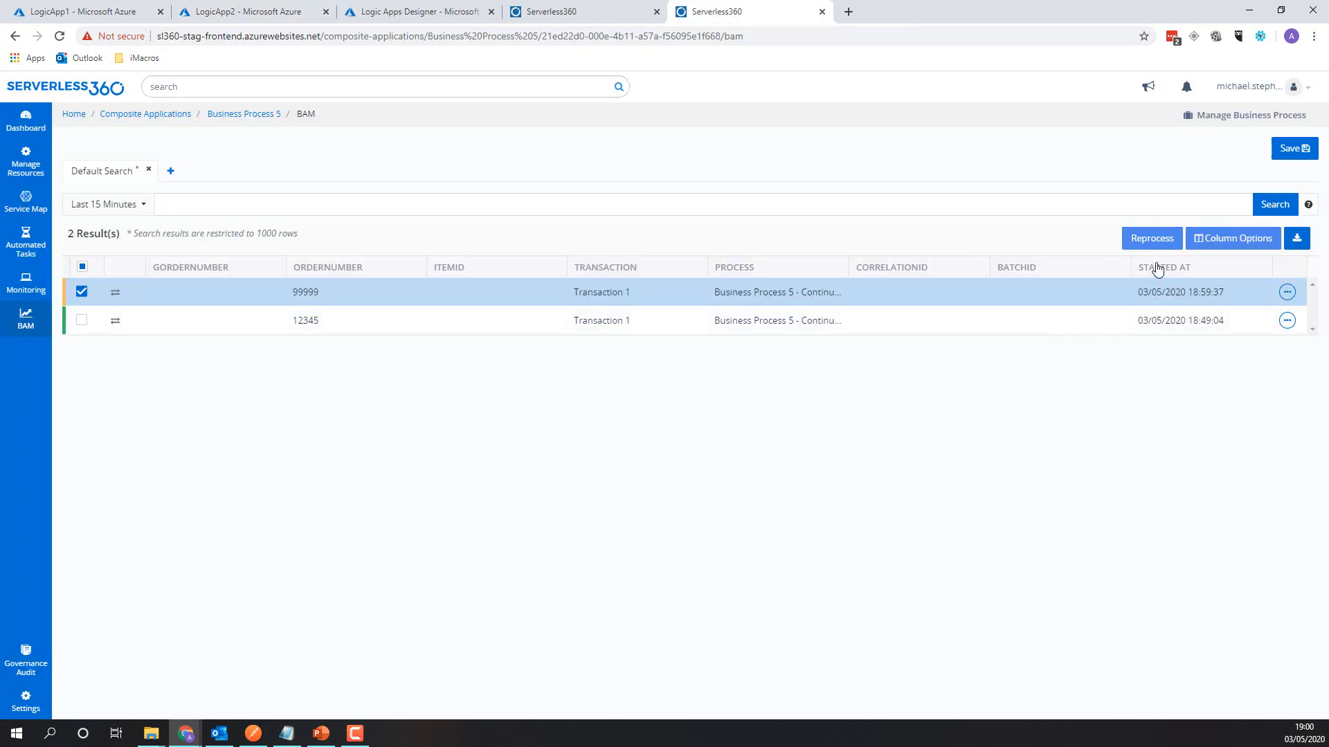
click(1266, 202)
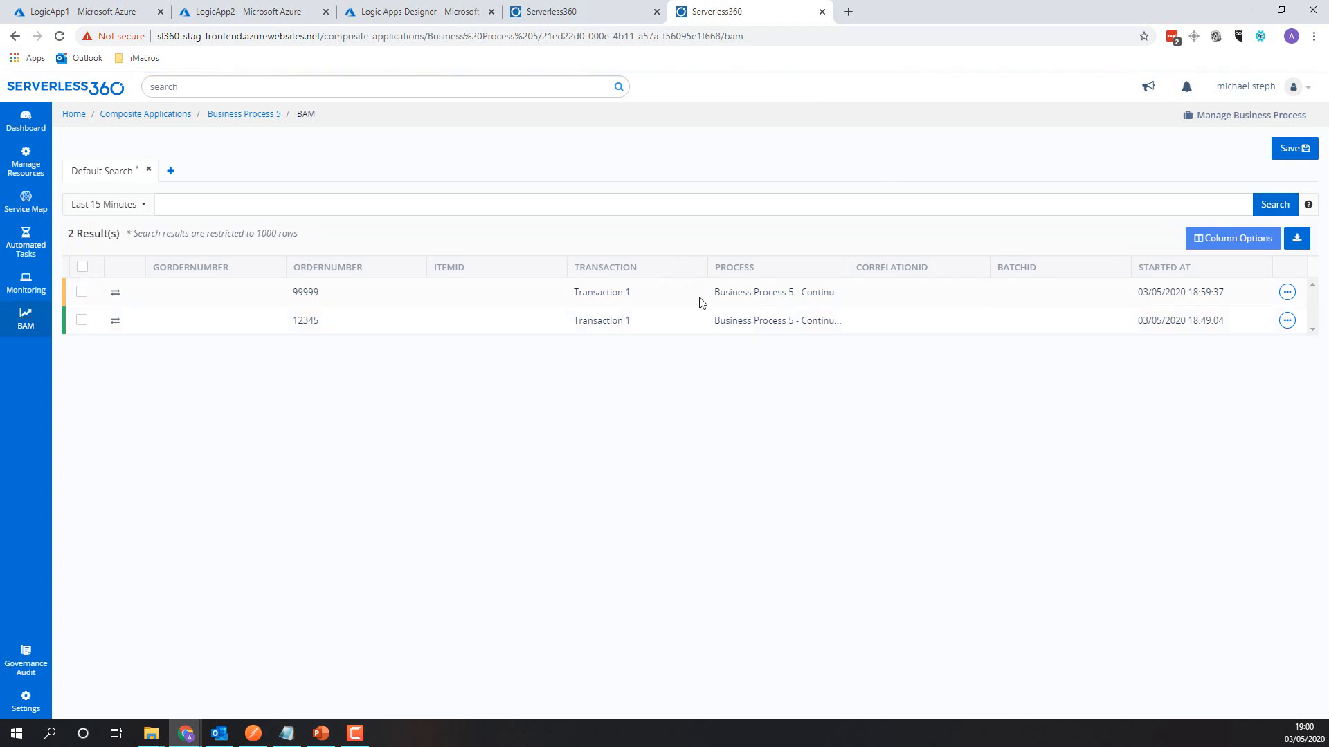
click(681, 298)
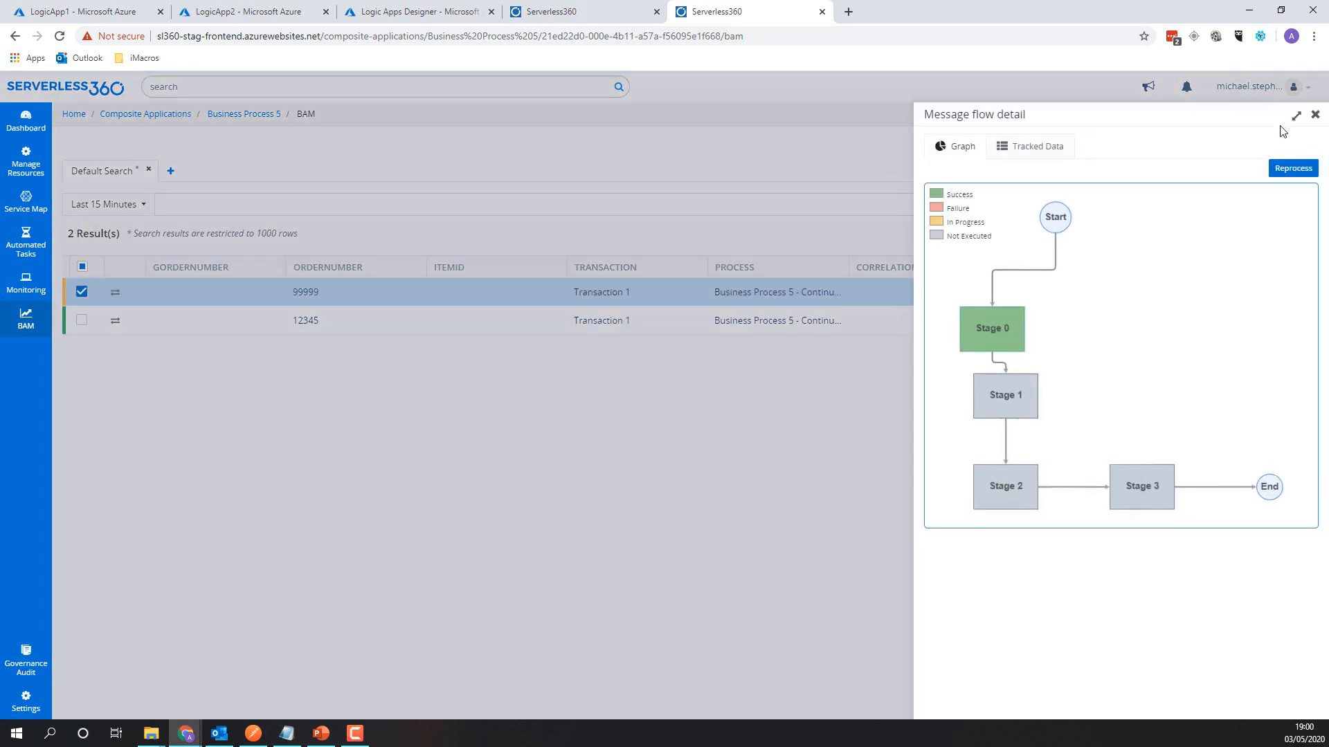
click(1315, 115)
In Postman, send the Demo 5 - Part 2 POST request with the same order number as Part 1
key(alt+Tab)
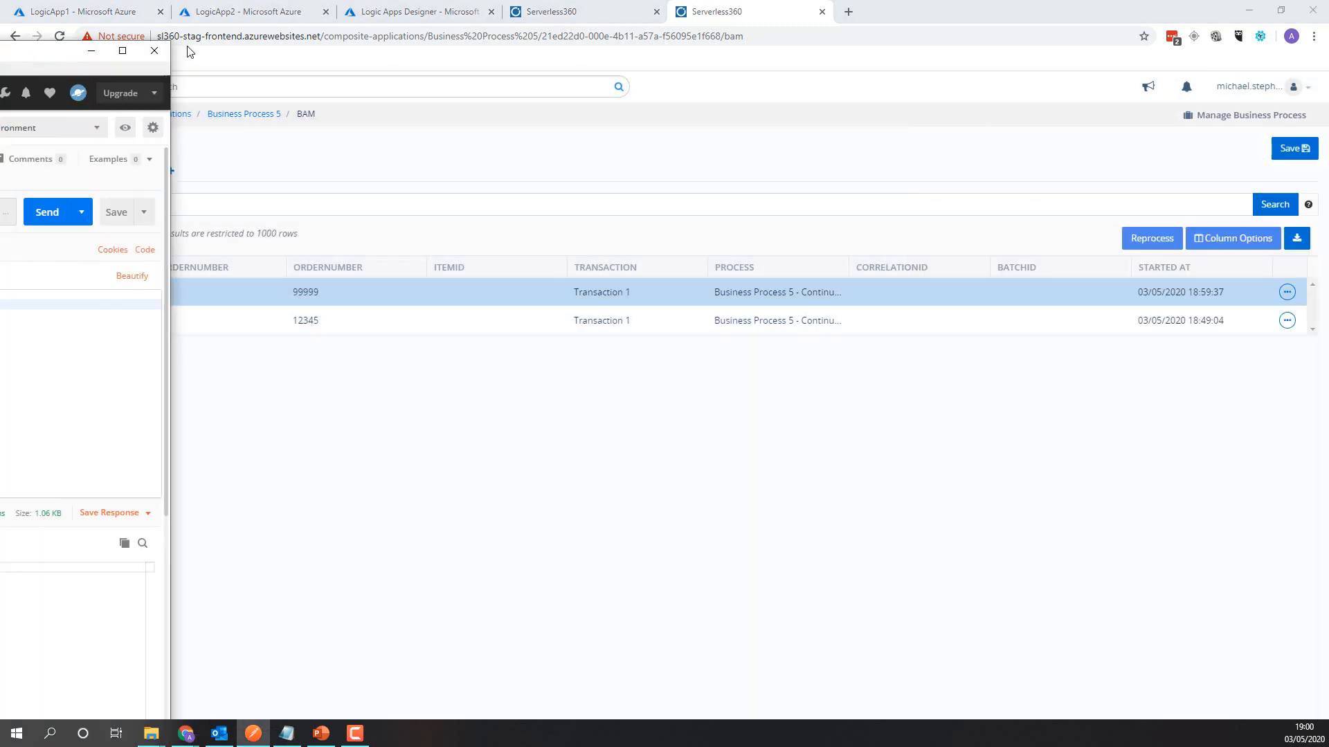
drag(932, 37, 968, 35)
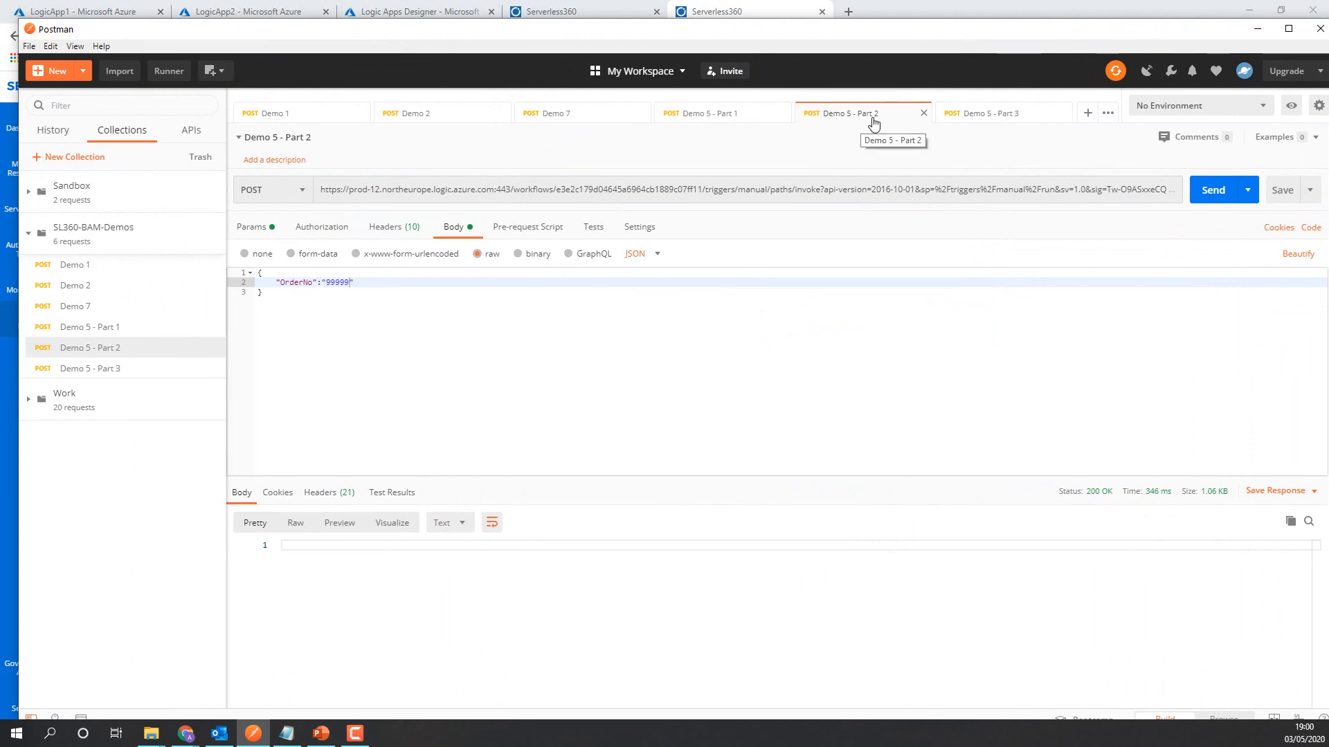
click(1209, 197)
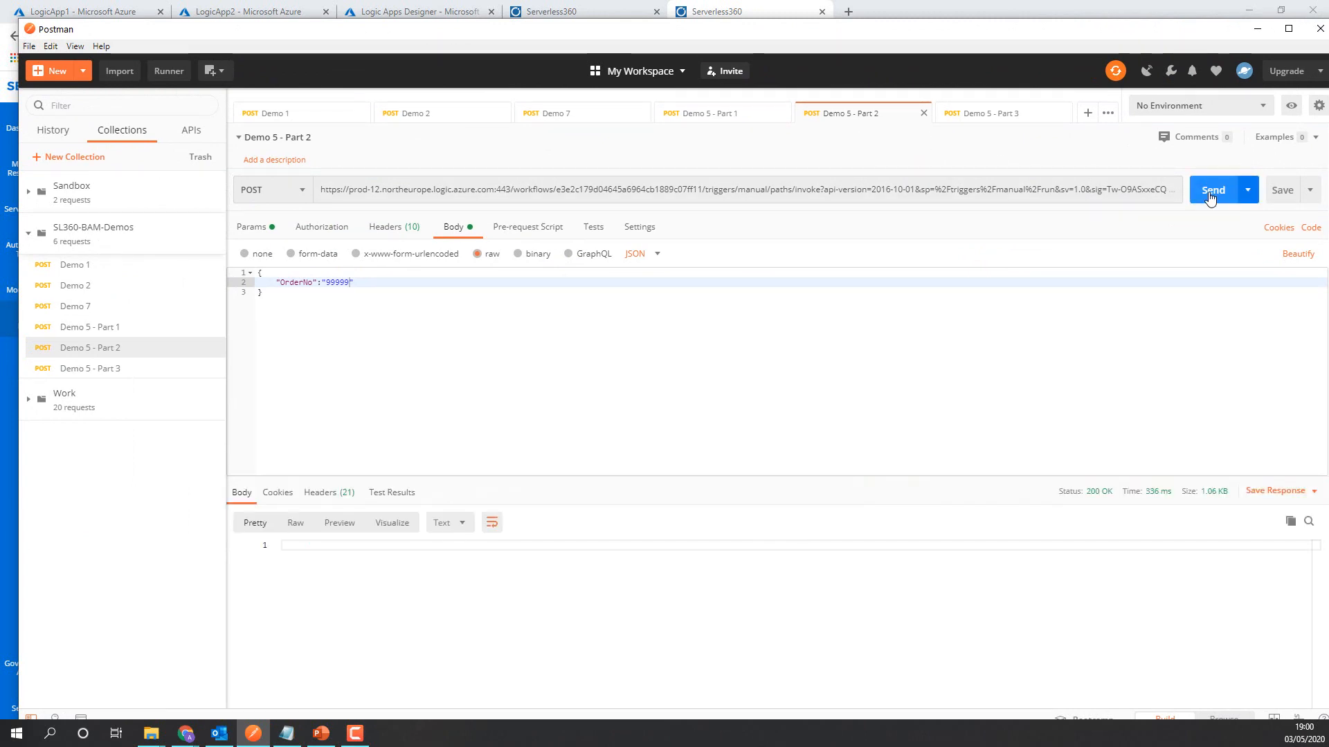
drag(1031, 31, 0, 42)
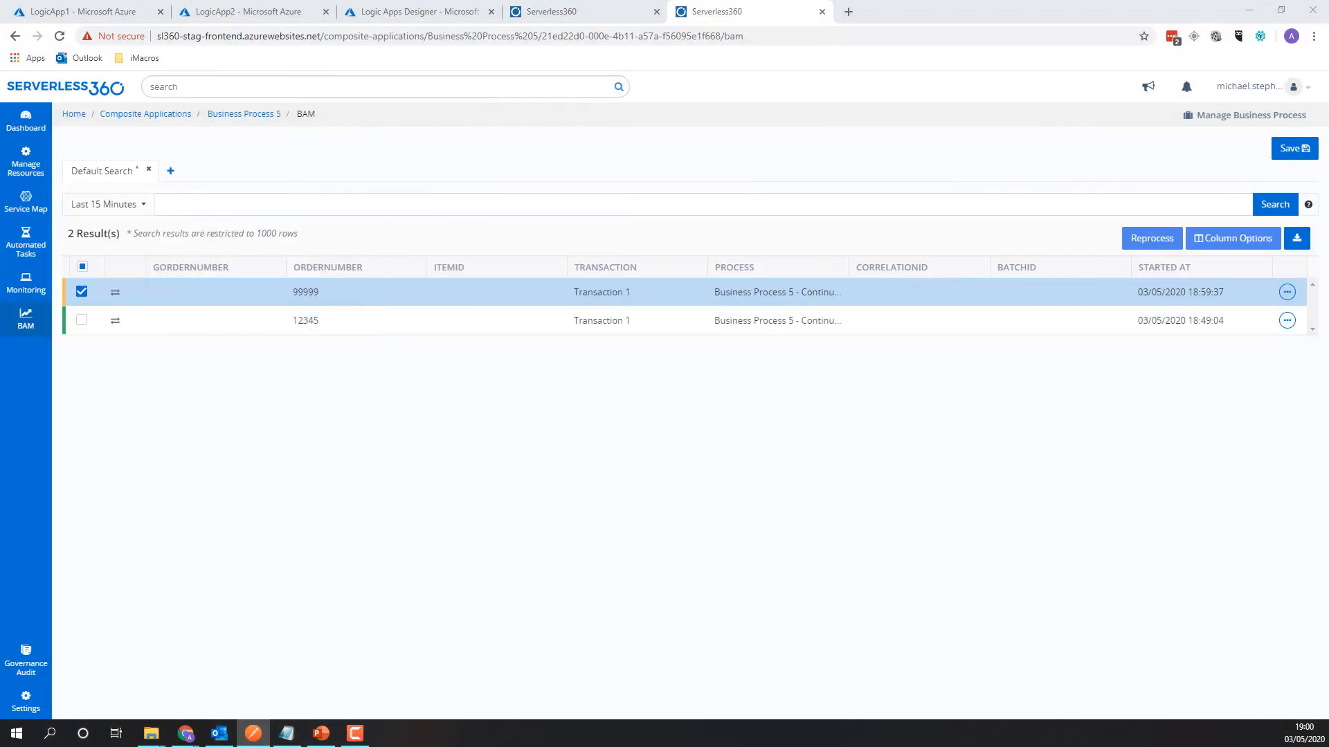
Refresh the Serverless360 BAM results and reopen the newest transaction's message flow graph until the Part 2 checkpoint is tracked
click(1267, 207)
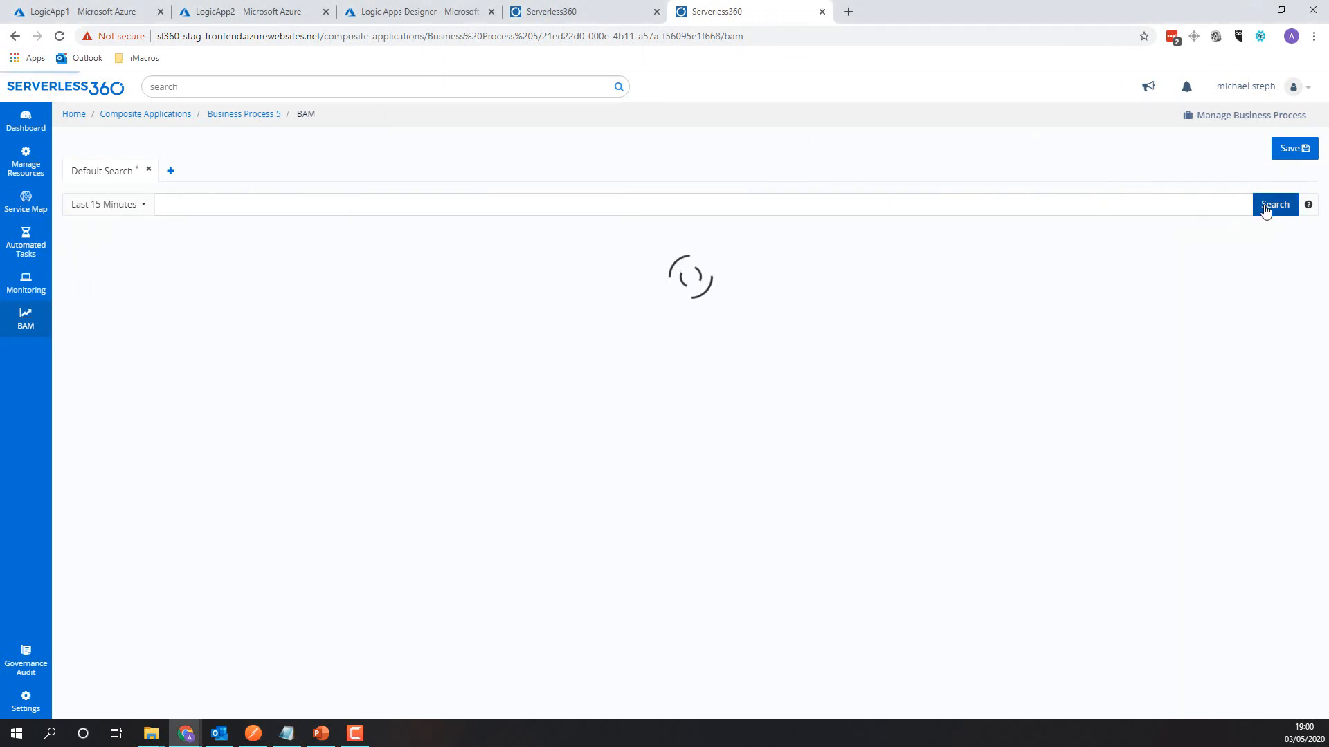
click(692, 294)
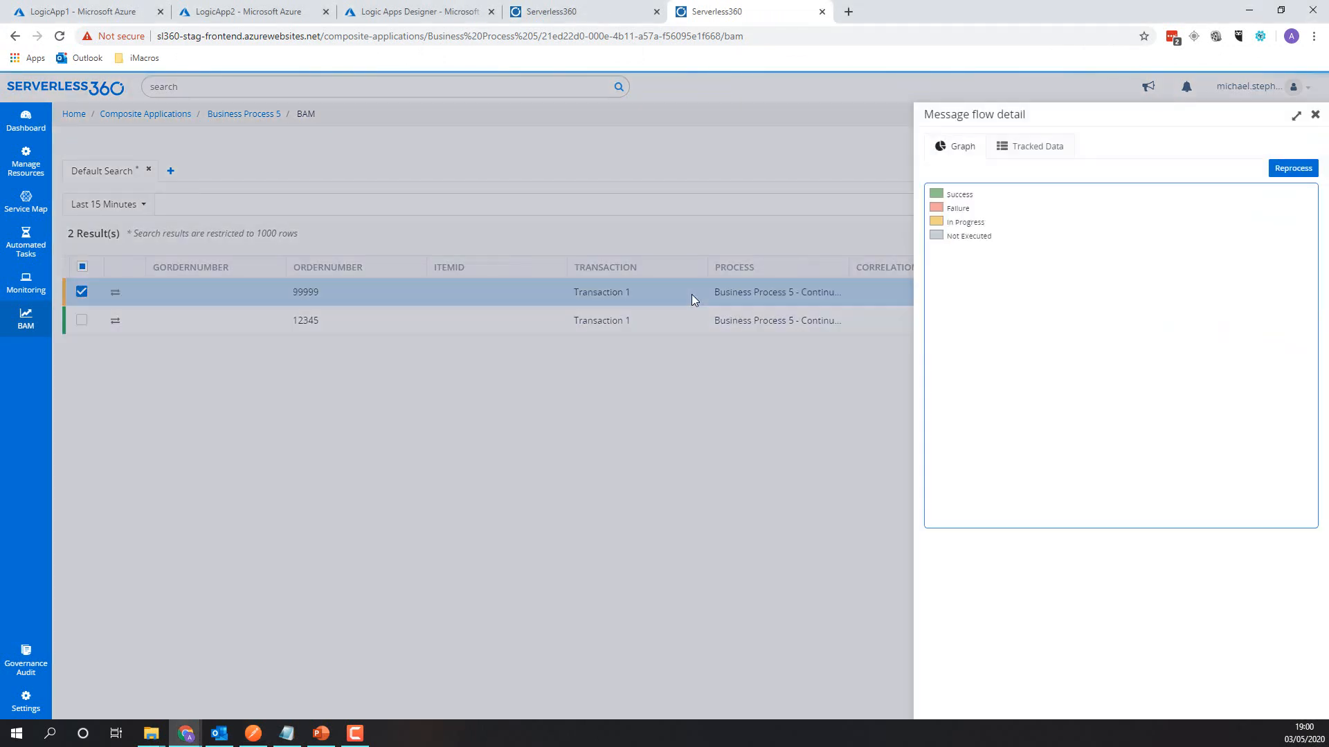
click(1315, 114)
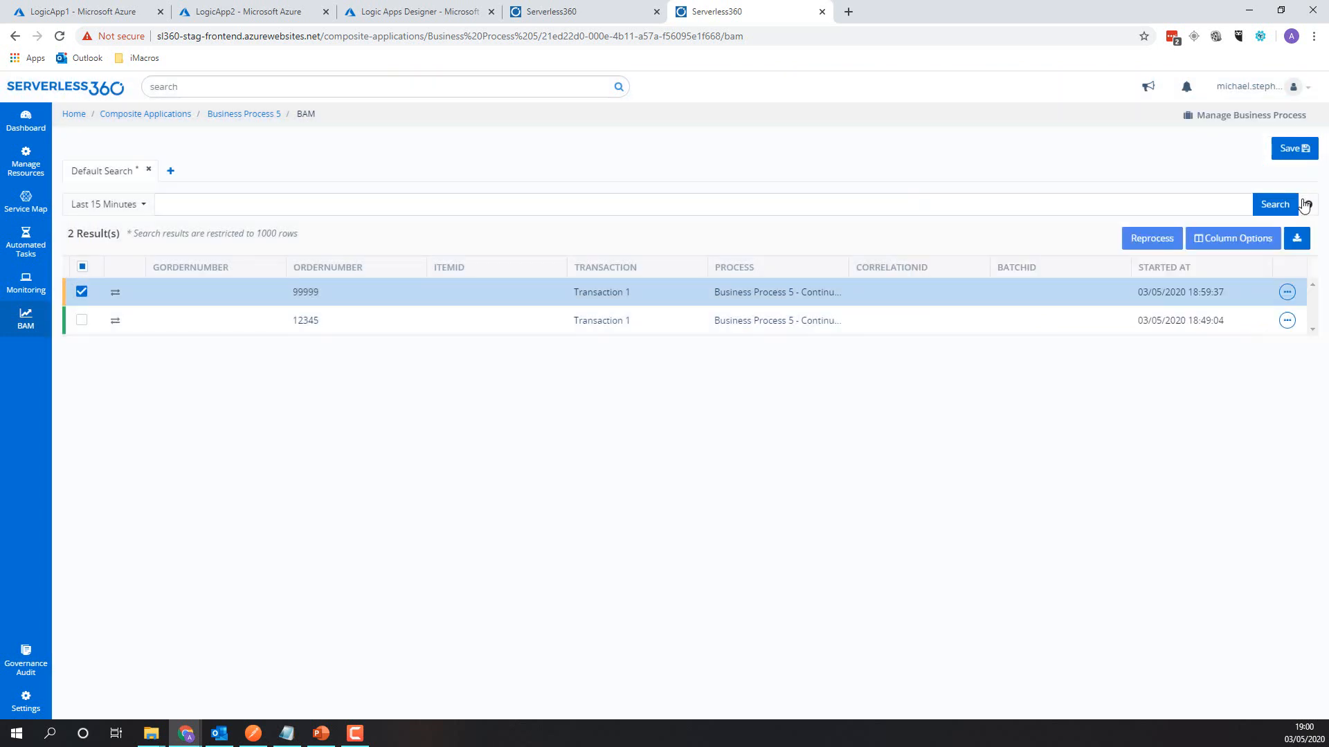
click(1273, 211)
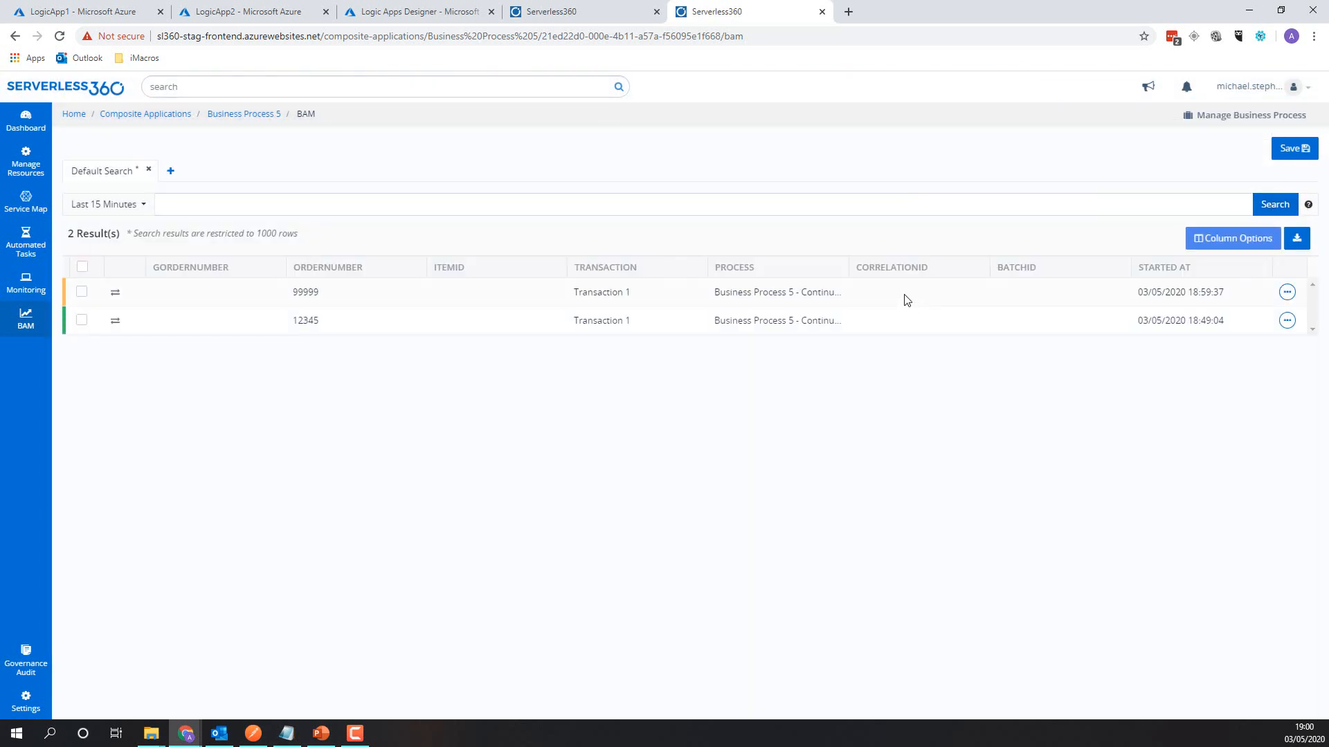
click(904, 297)
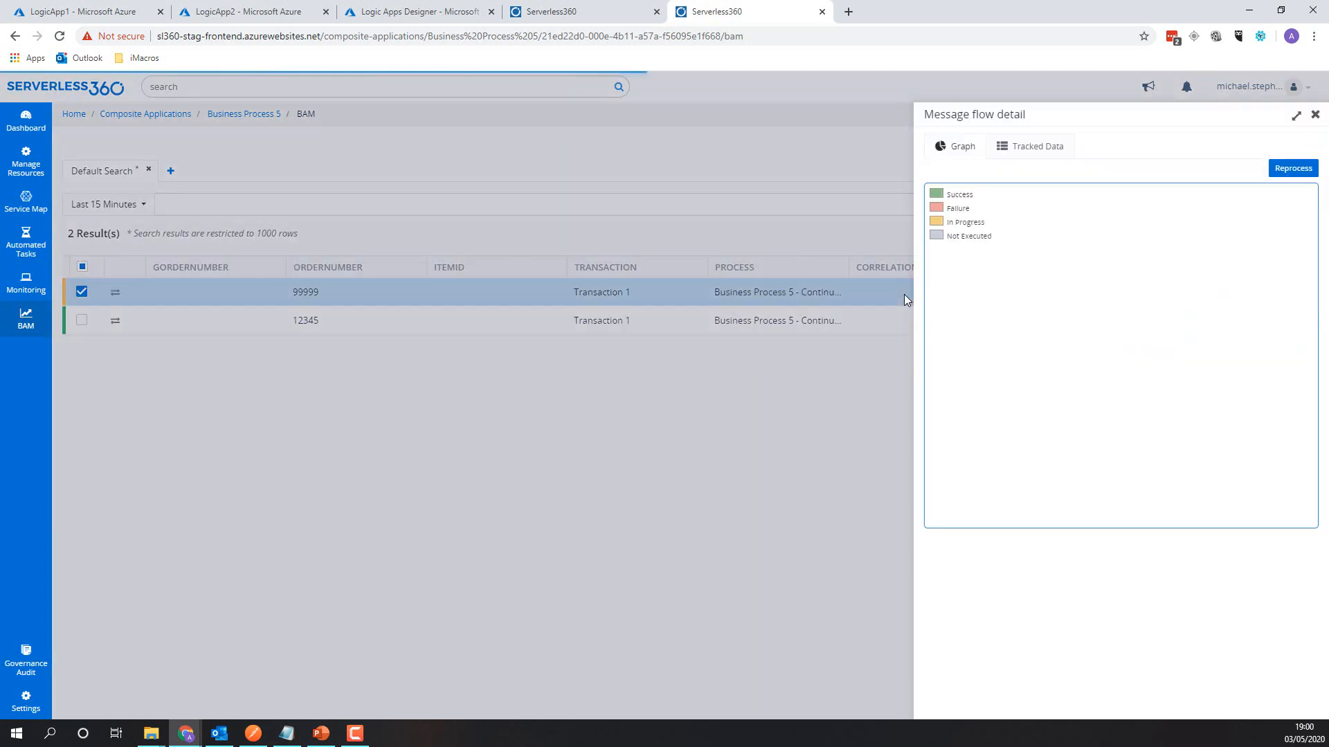
click(1315, 115)
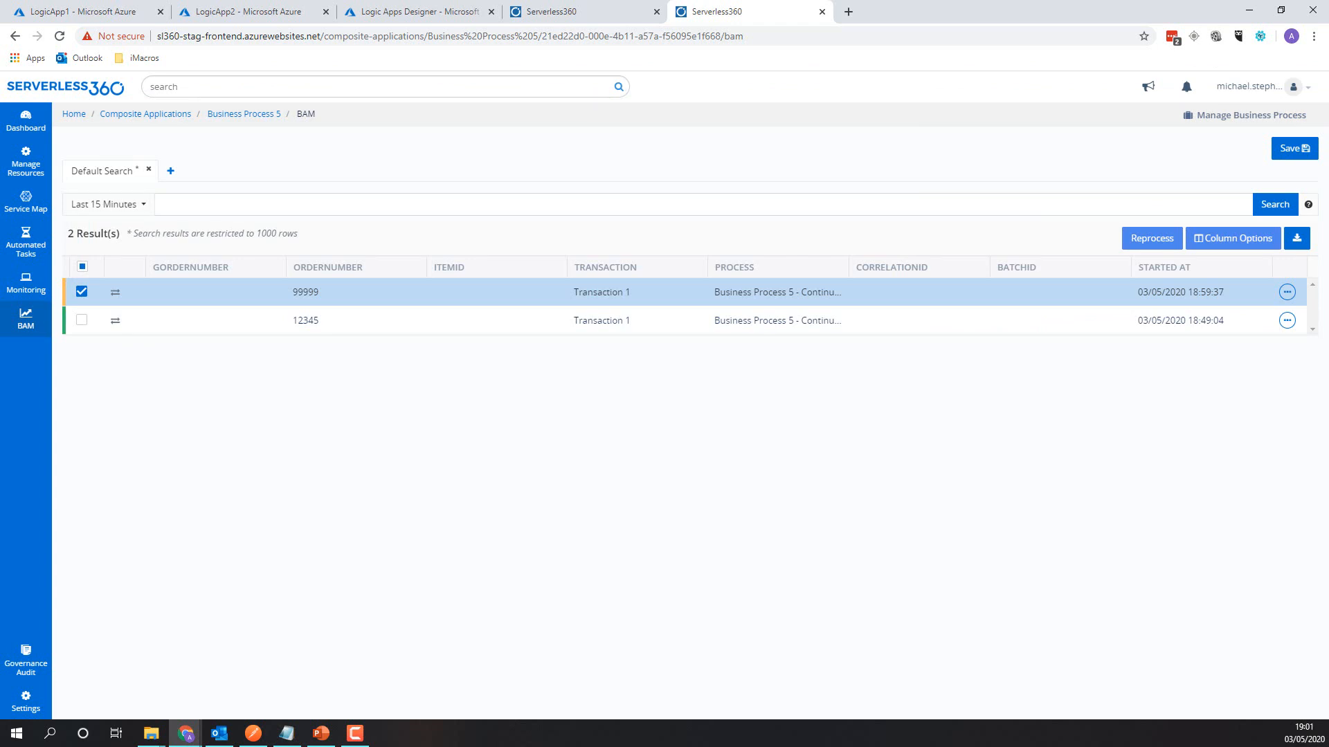
click(394, 293)
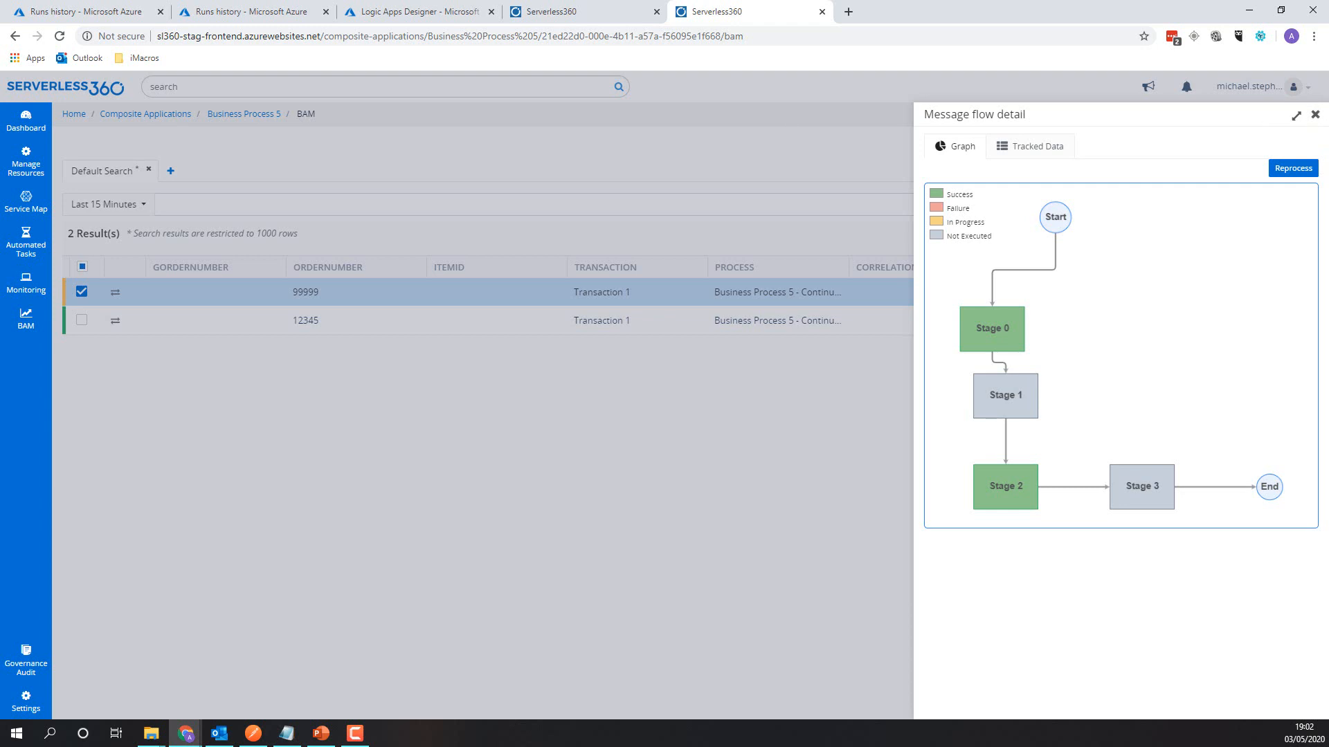
Open LogicApp2's newest run in Azure and examine the OrderNumber property and outputs of its Checkpoint With Correlation action
click(234, 12)
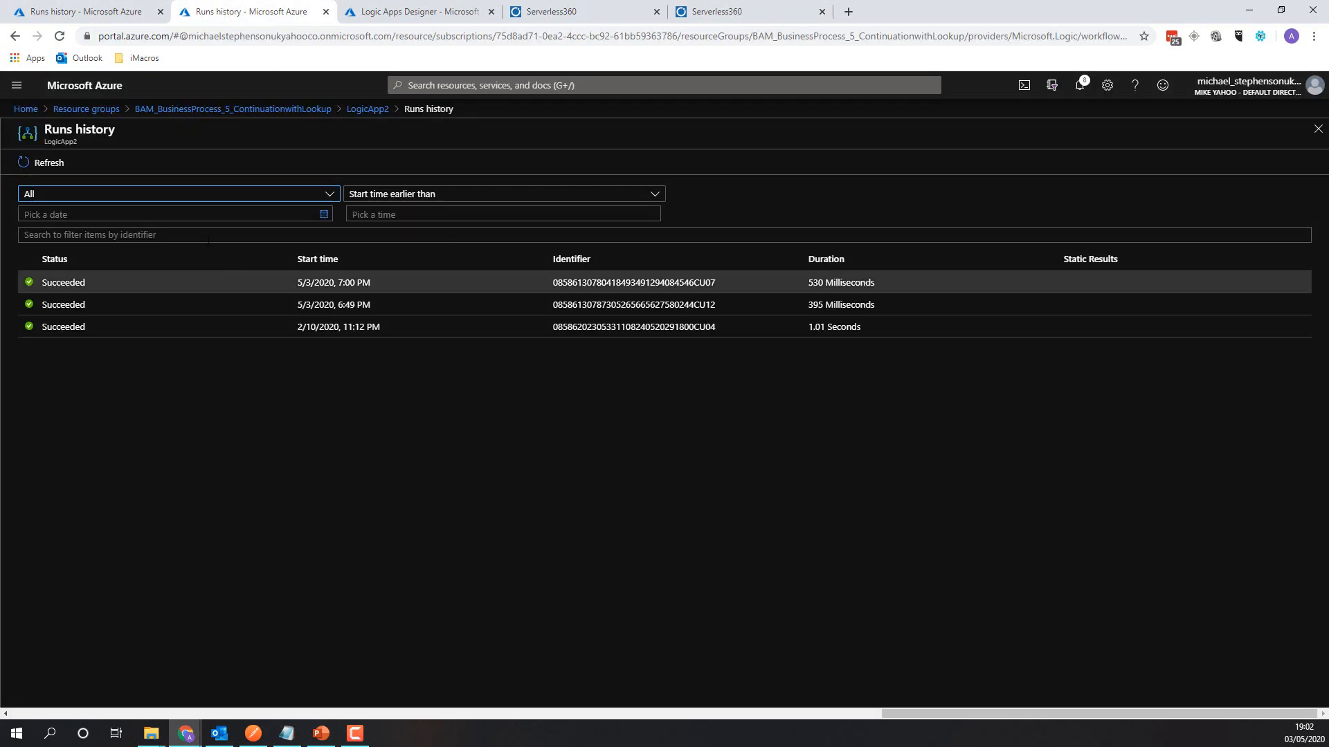
click(311, 284)
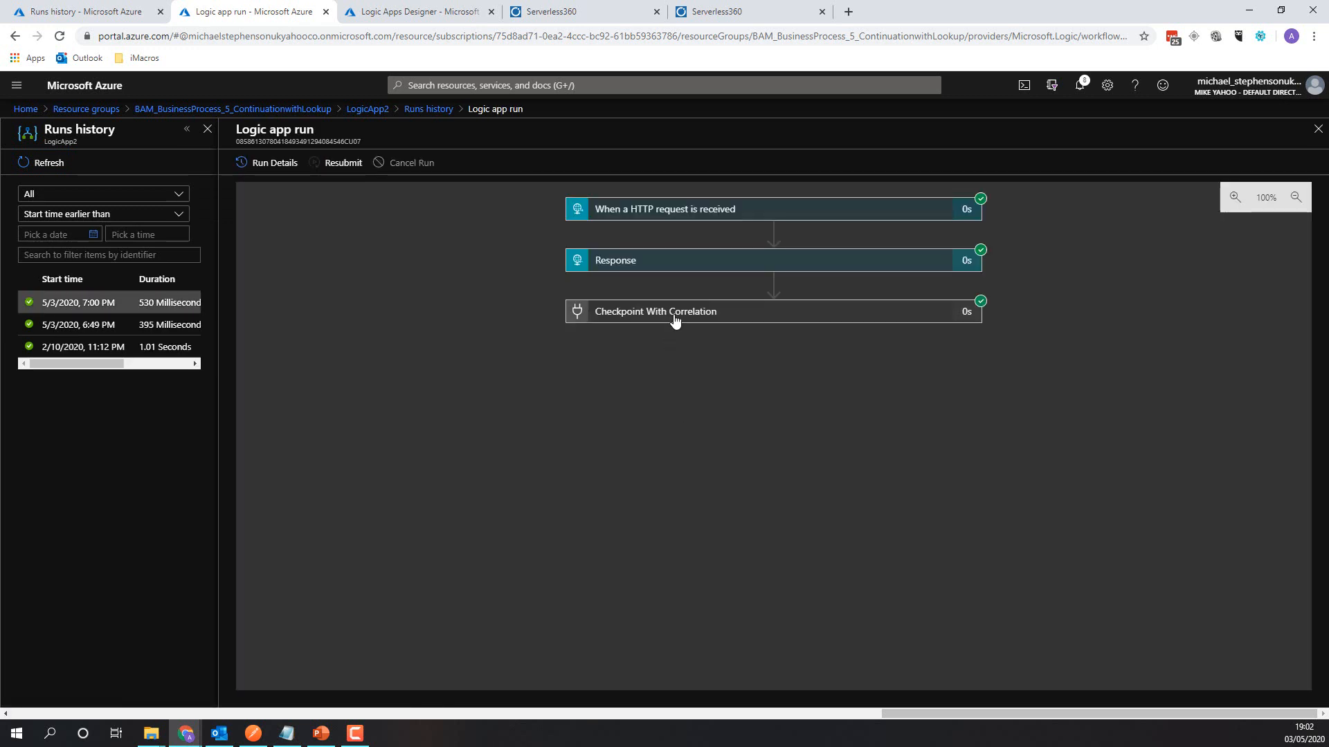
click(675, 315)
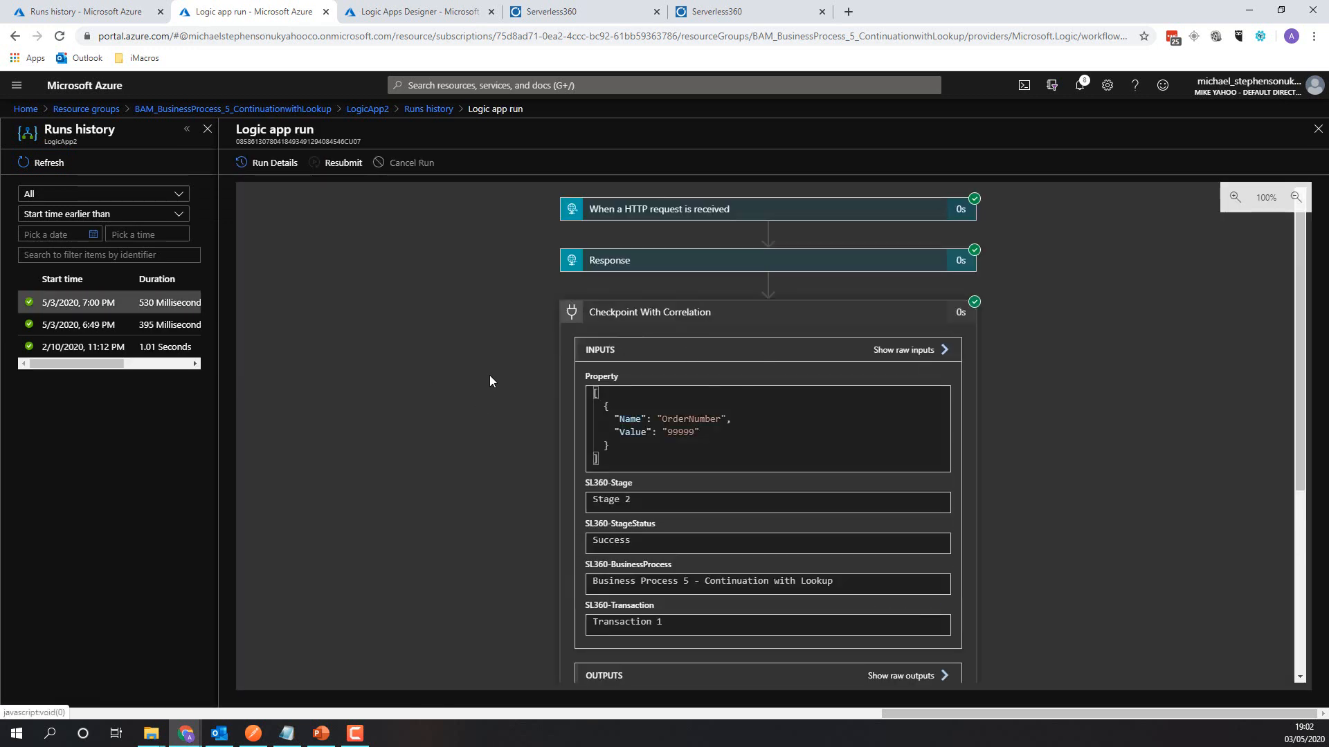
scroll(487, 381, down, 2)
double_click(682, 294)
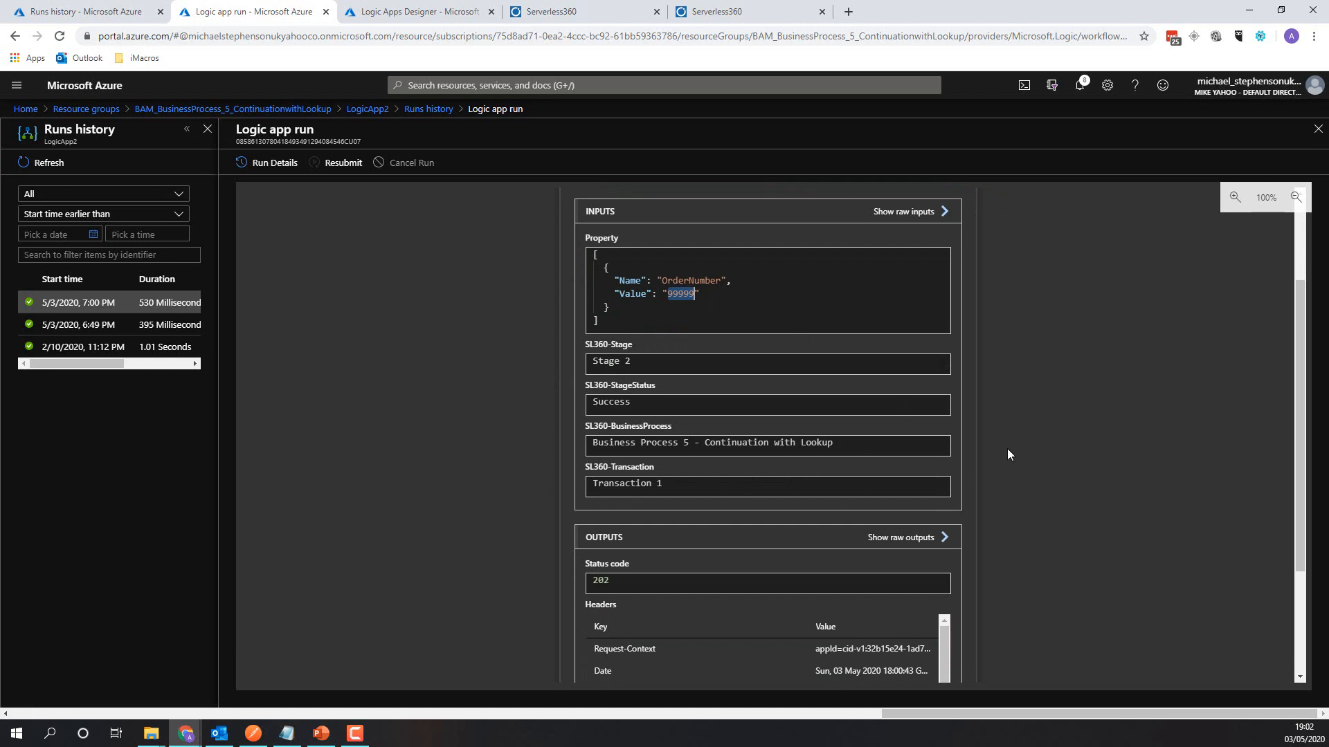
scroll(1017, 445, down, 3)
Back in Serverless360 BAM, refresh the search and review Stage 2 in the newest transaction's message flow graph
click(748, 11)
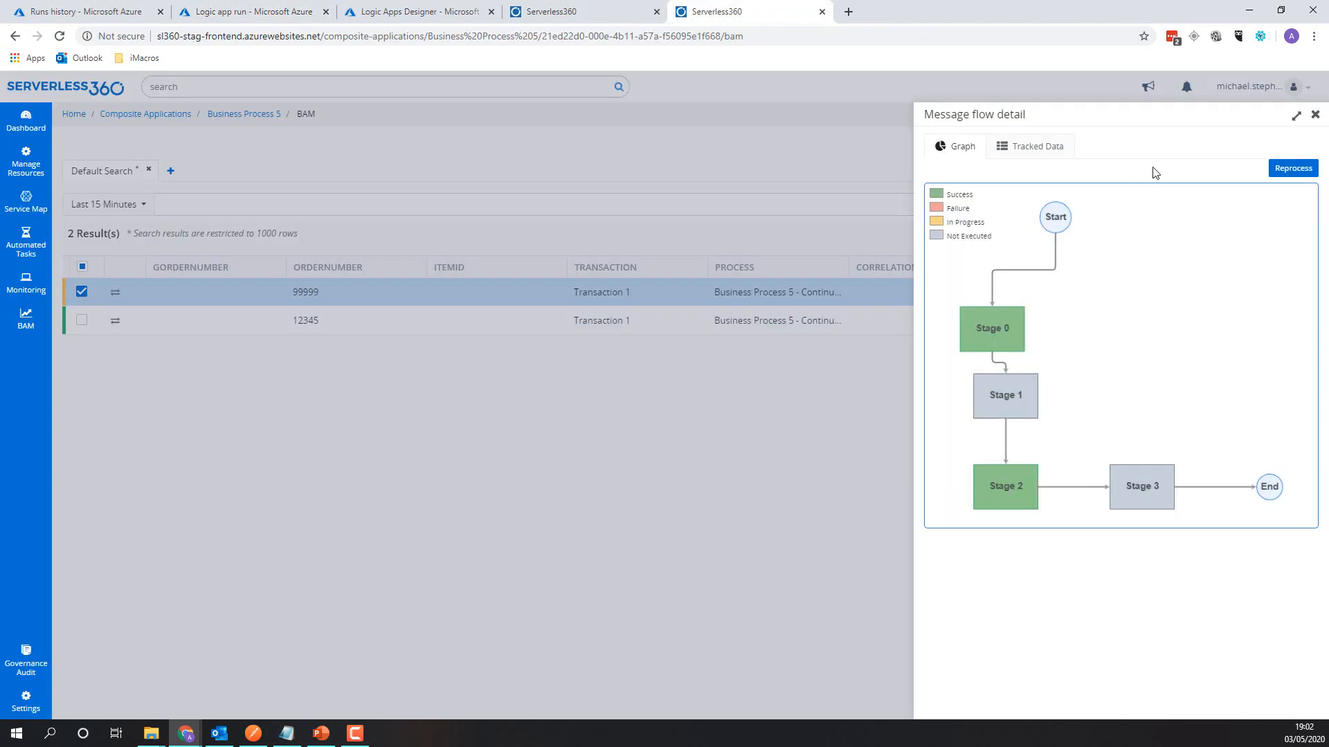
click(1315, 114)
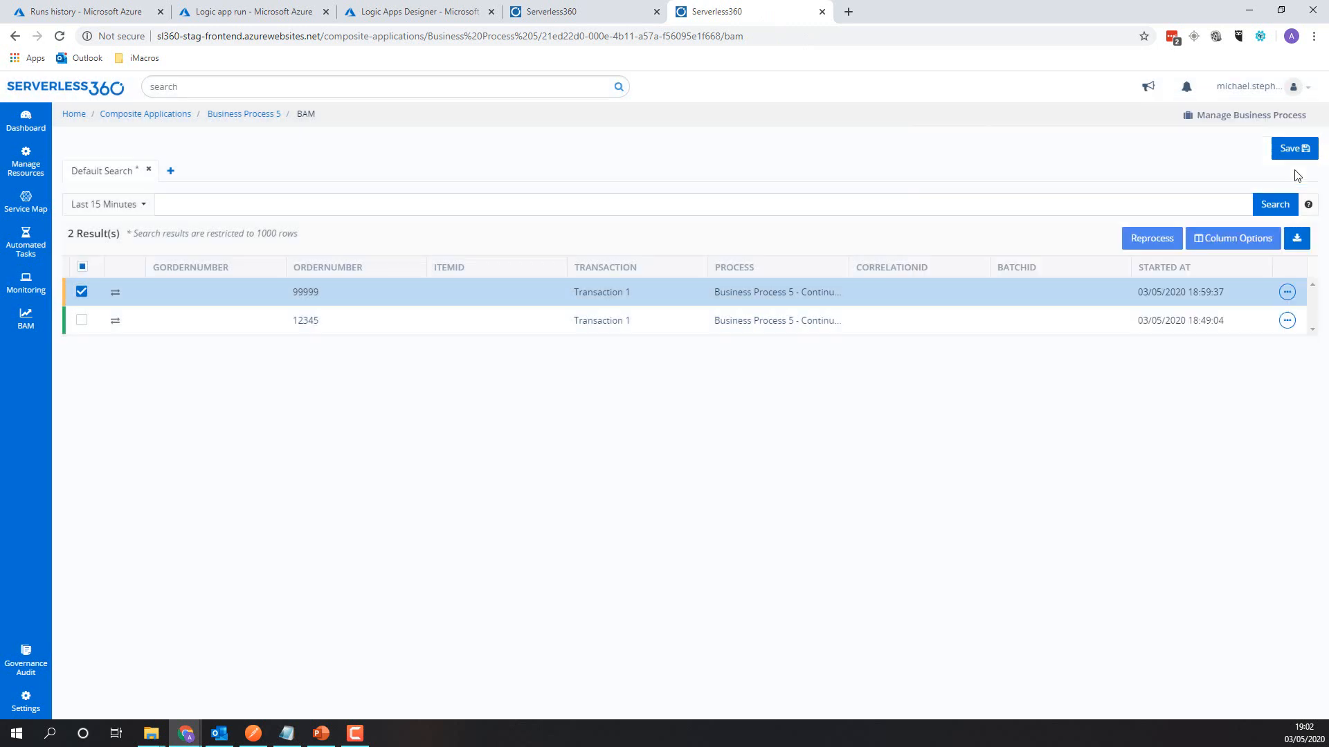
click(1277, 206)
click(716, 294)
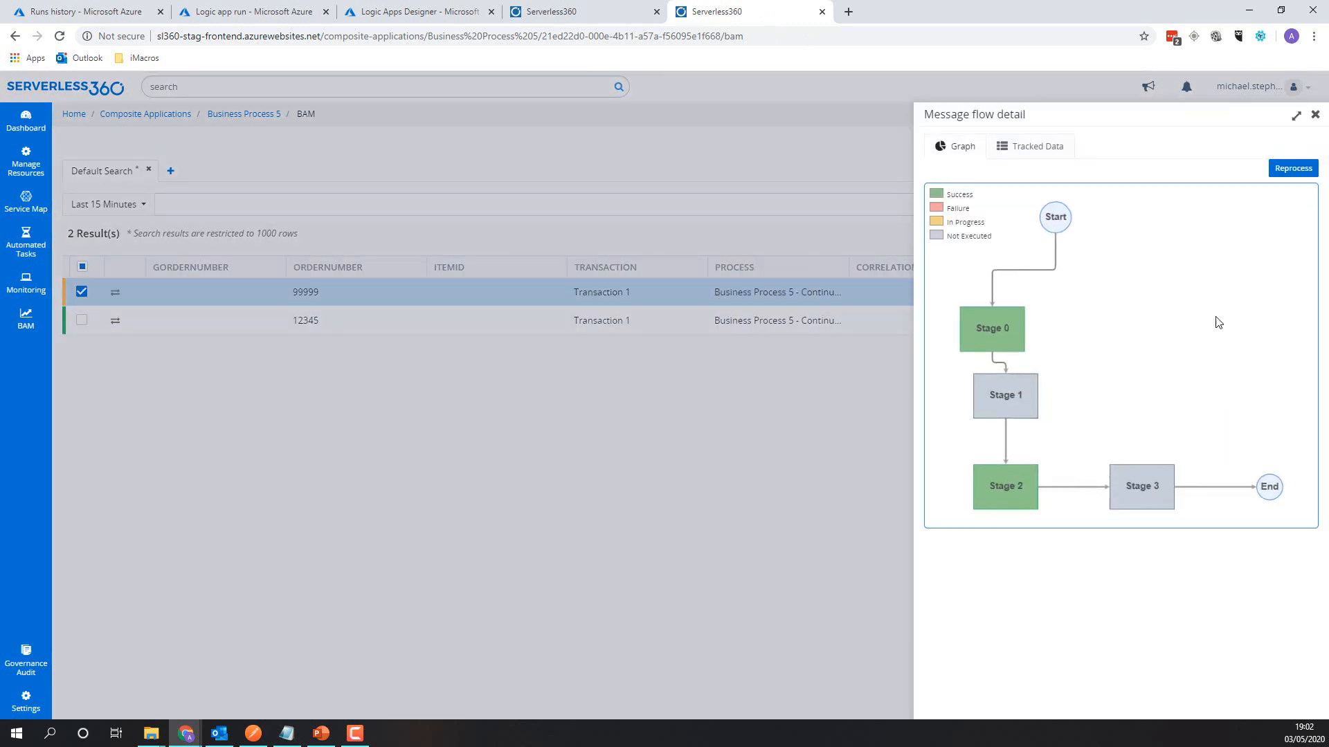
click(1315, 114)
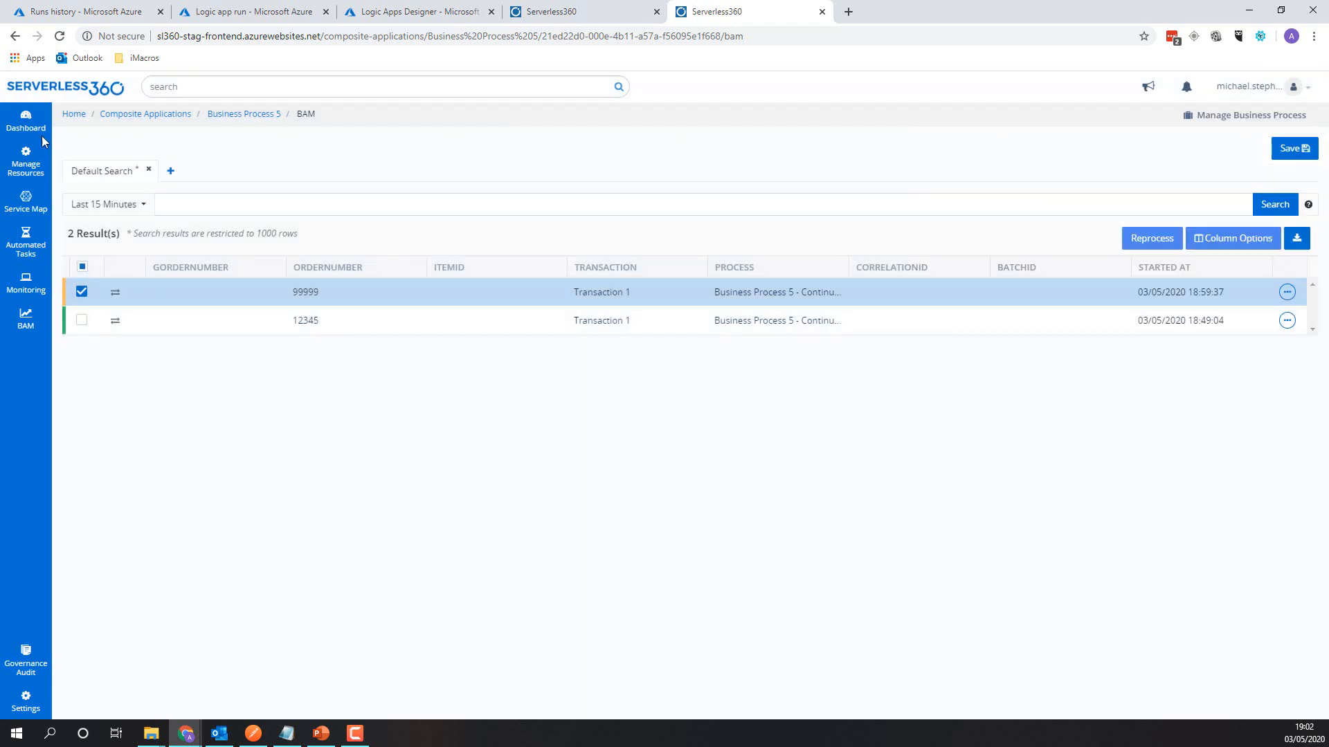
In Postman, check the order number in the Demo 5 - Part 3 body and send the POST request
key(alt+Tab)
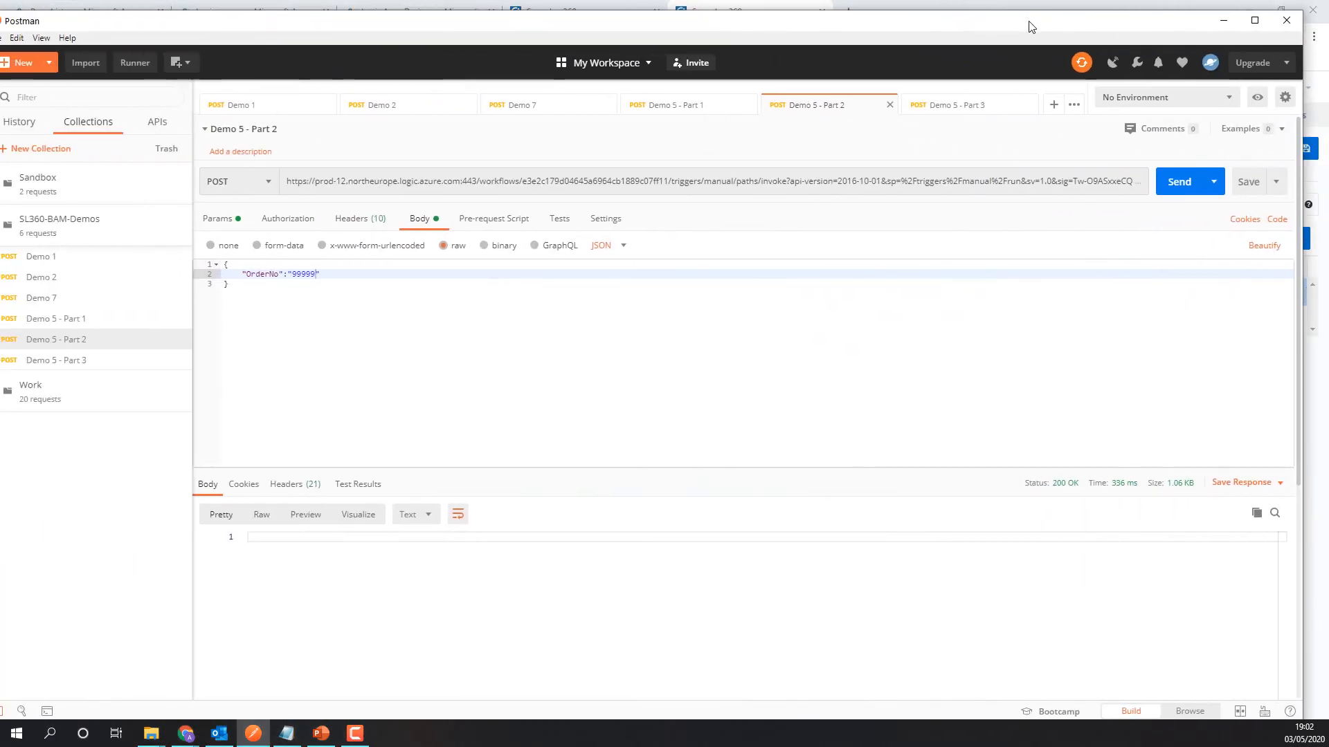
click(982, 105)
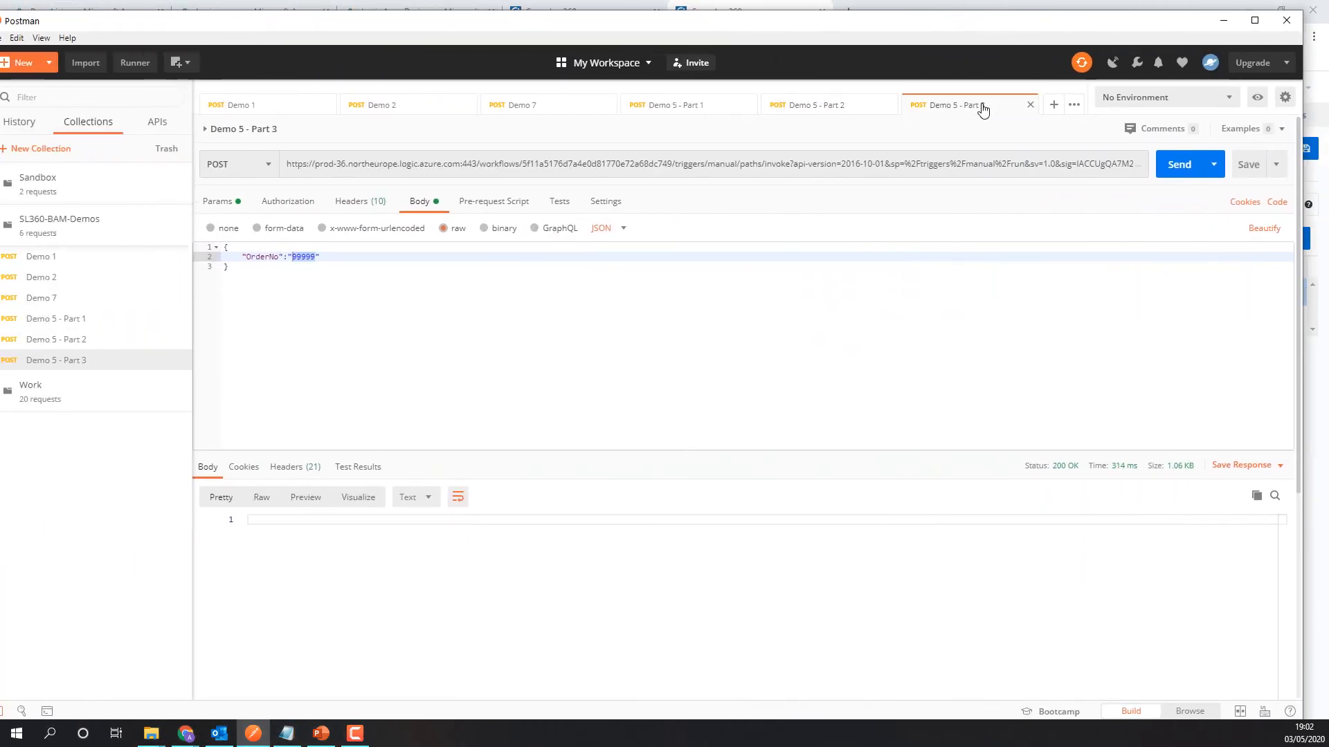
click(299, 258)
double_click(299, 257)
click(1172, 167)
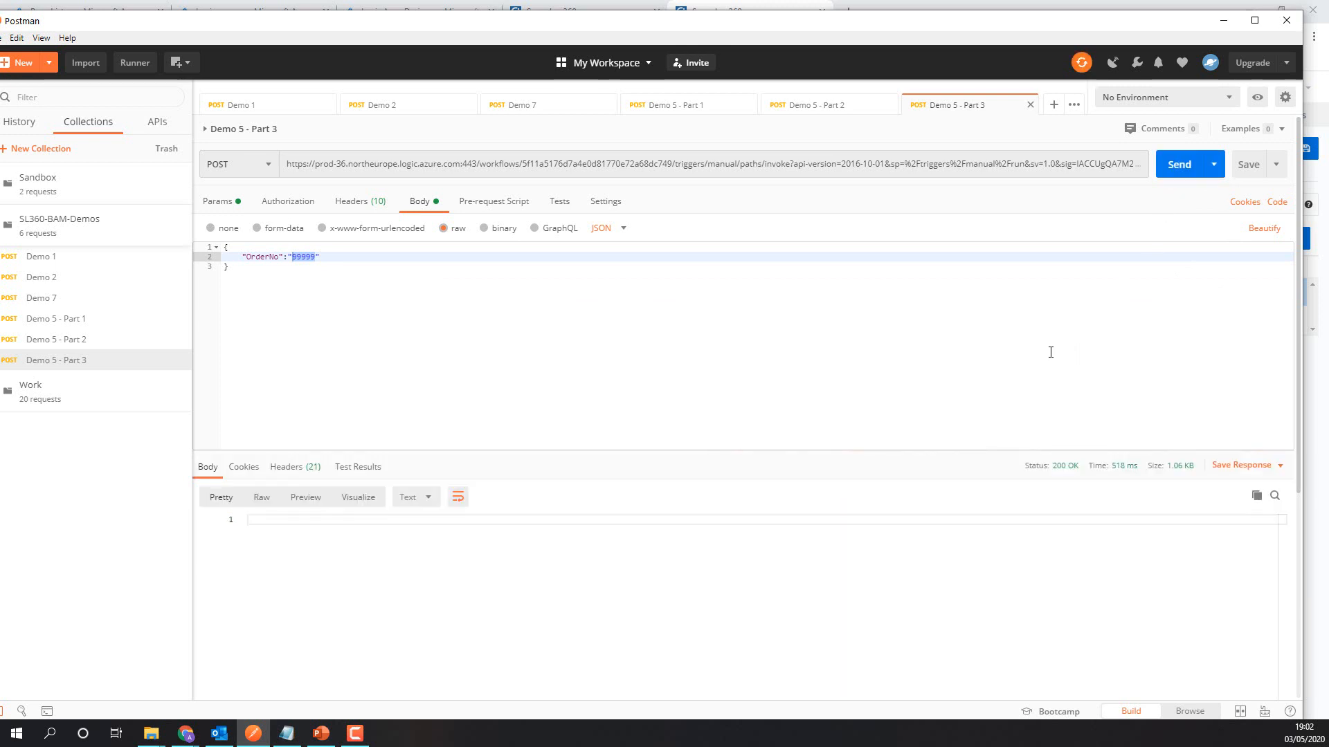
click(867, 8)
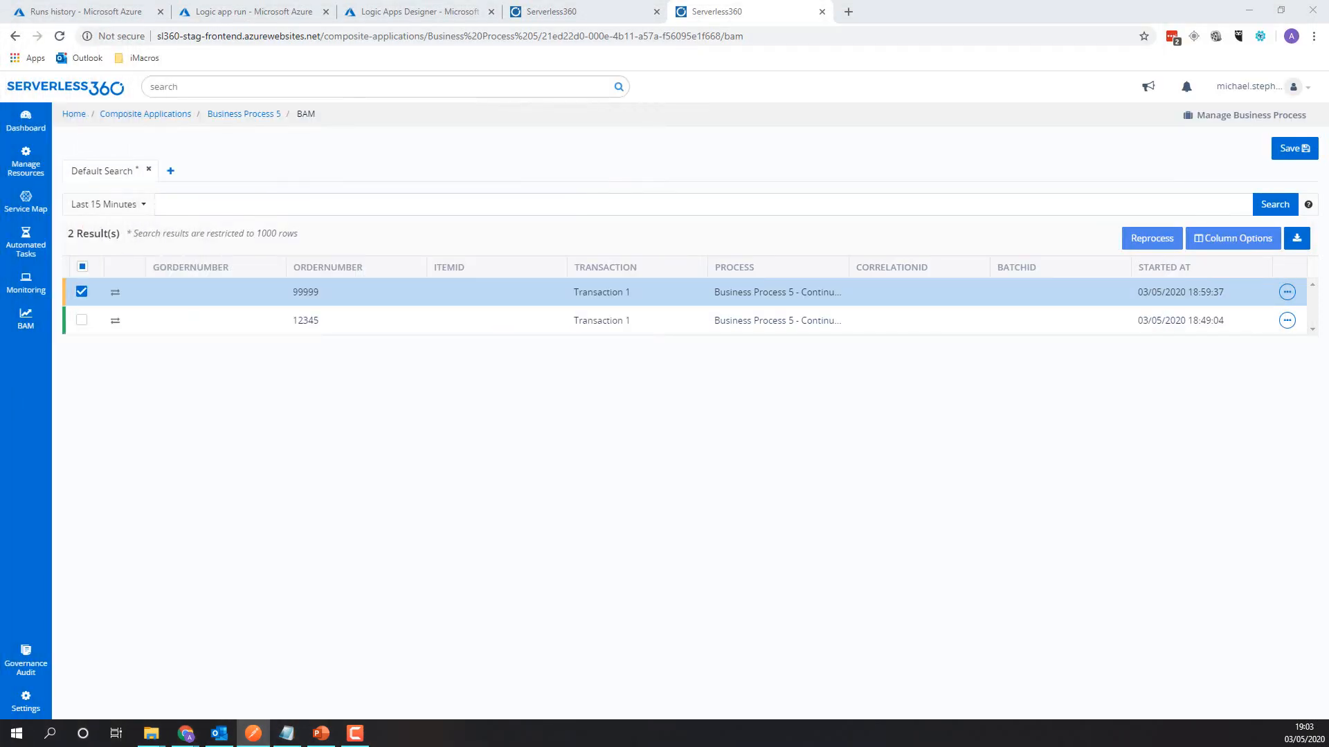
In Azure, refresh LogicApp3's runs history and inspect the OrderNumber value in the newest run's Checkpoint With Correlation inputs
click(415, 12)
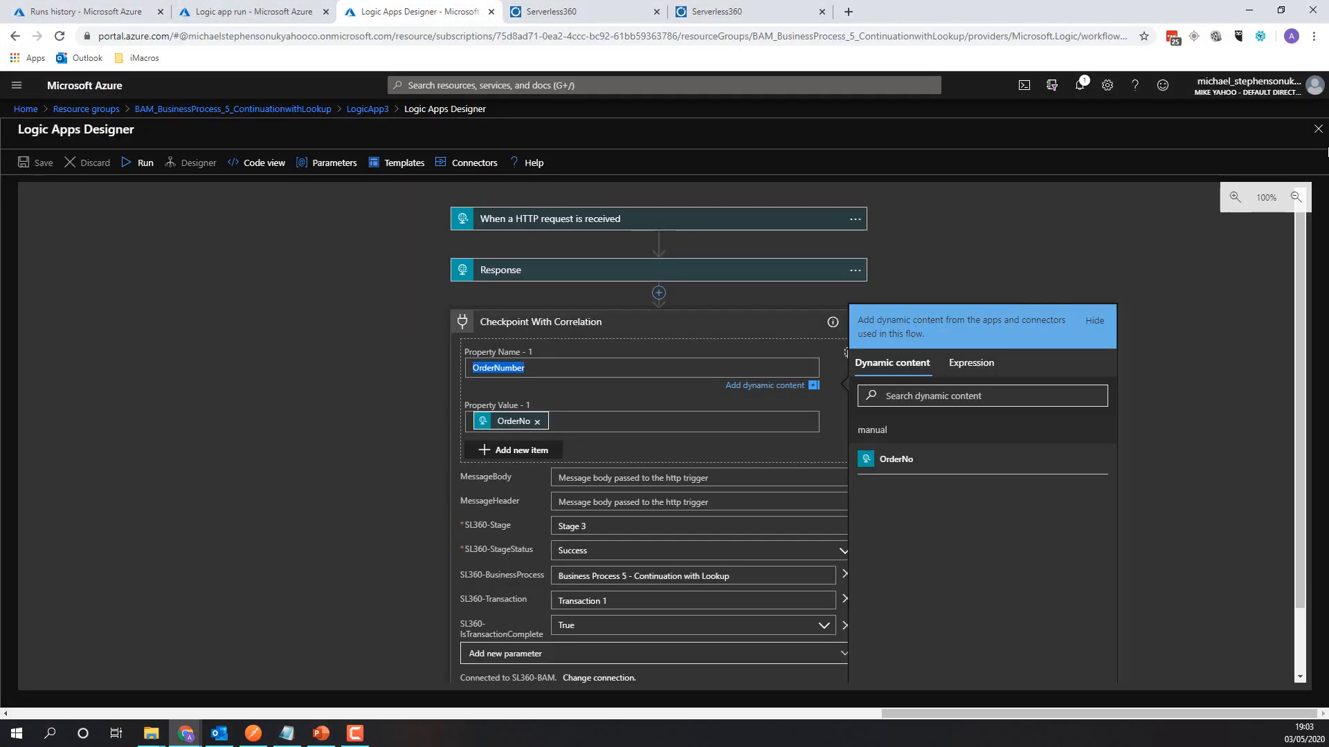
click(1318, 129)
click(299, 164)
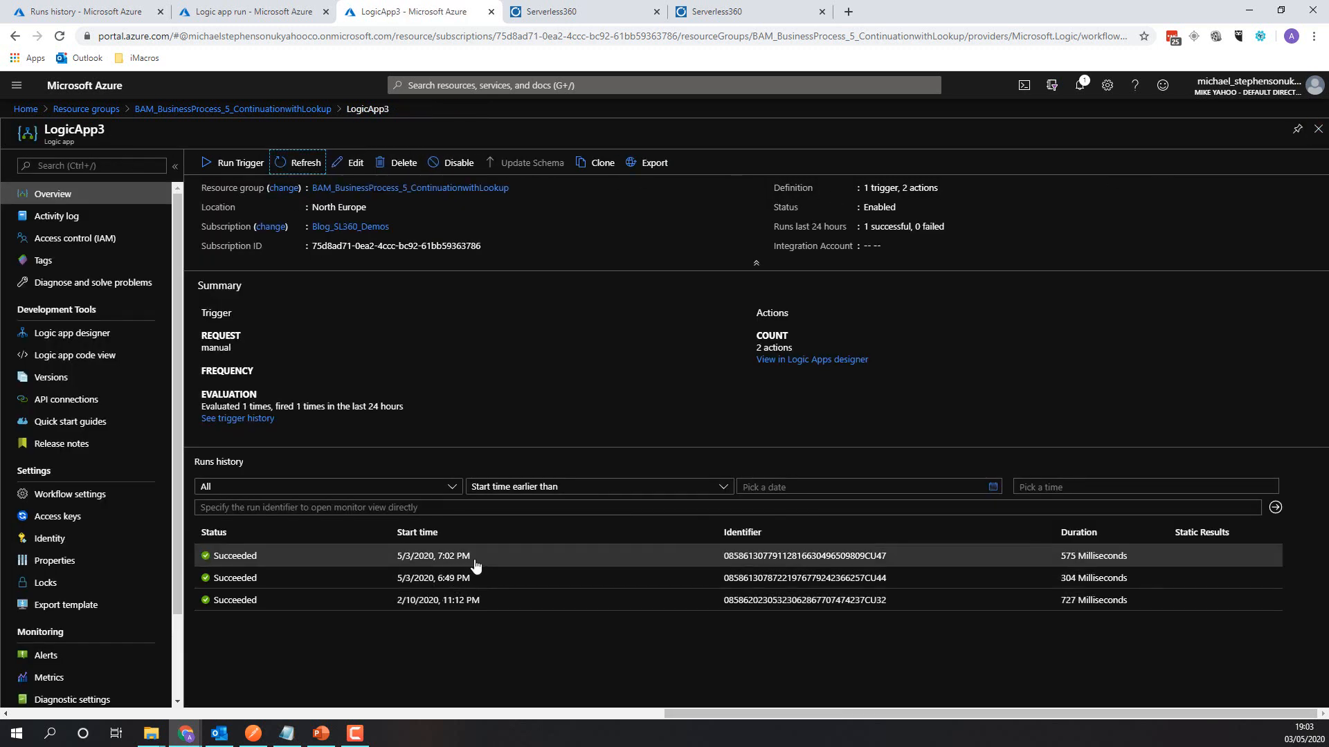
click(476, 565)
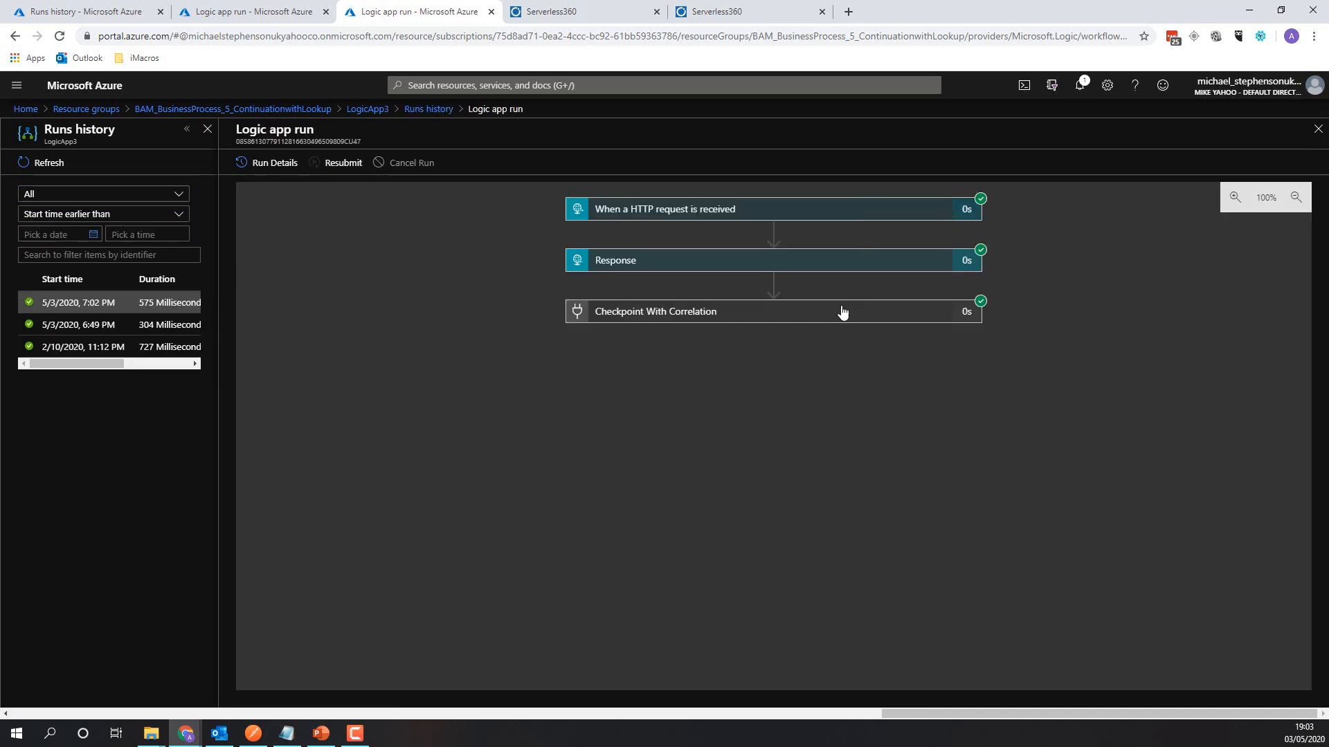
click(823, 317)
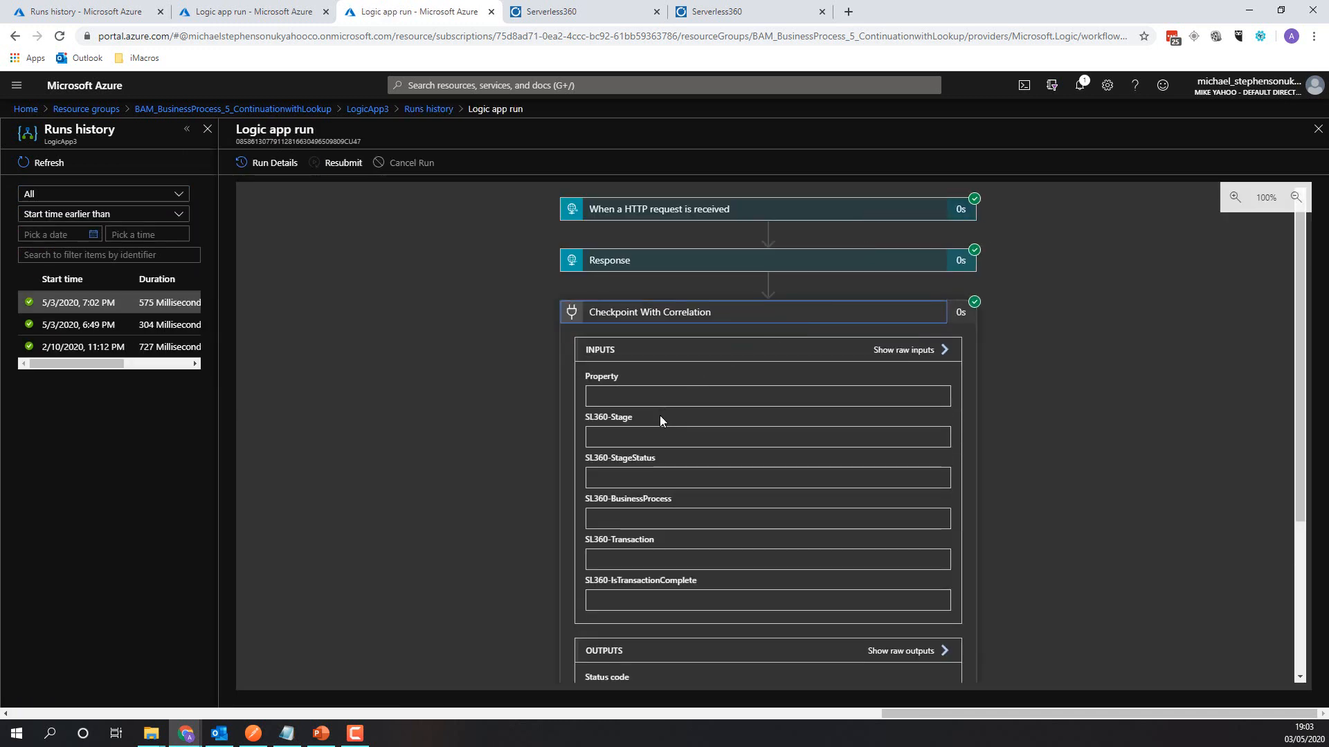
double_click(680, 431)
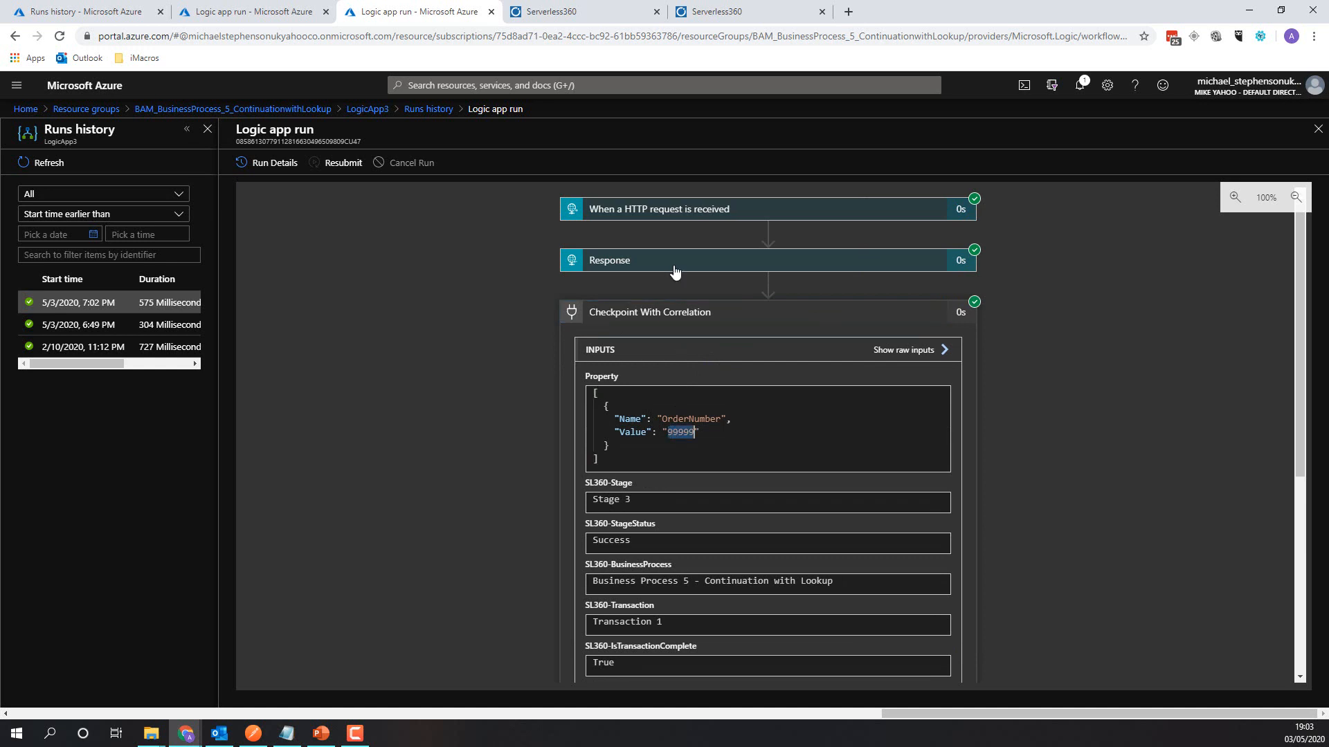
Rerun the BAM search in Serverless360 and view Stage 3 in the newest transaction's message flow graph
click(701, 17)
click(1275, 204)
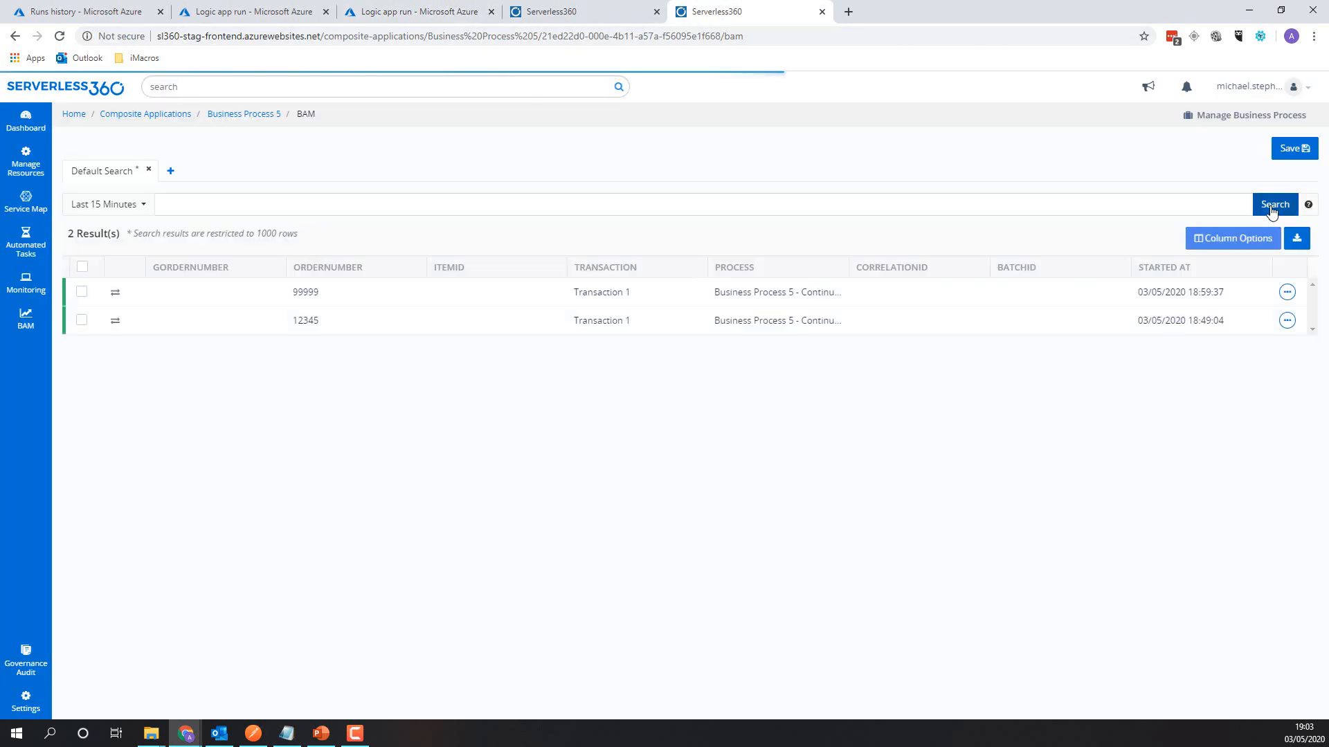
click(299, 292)
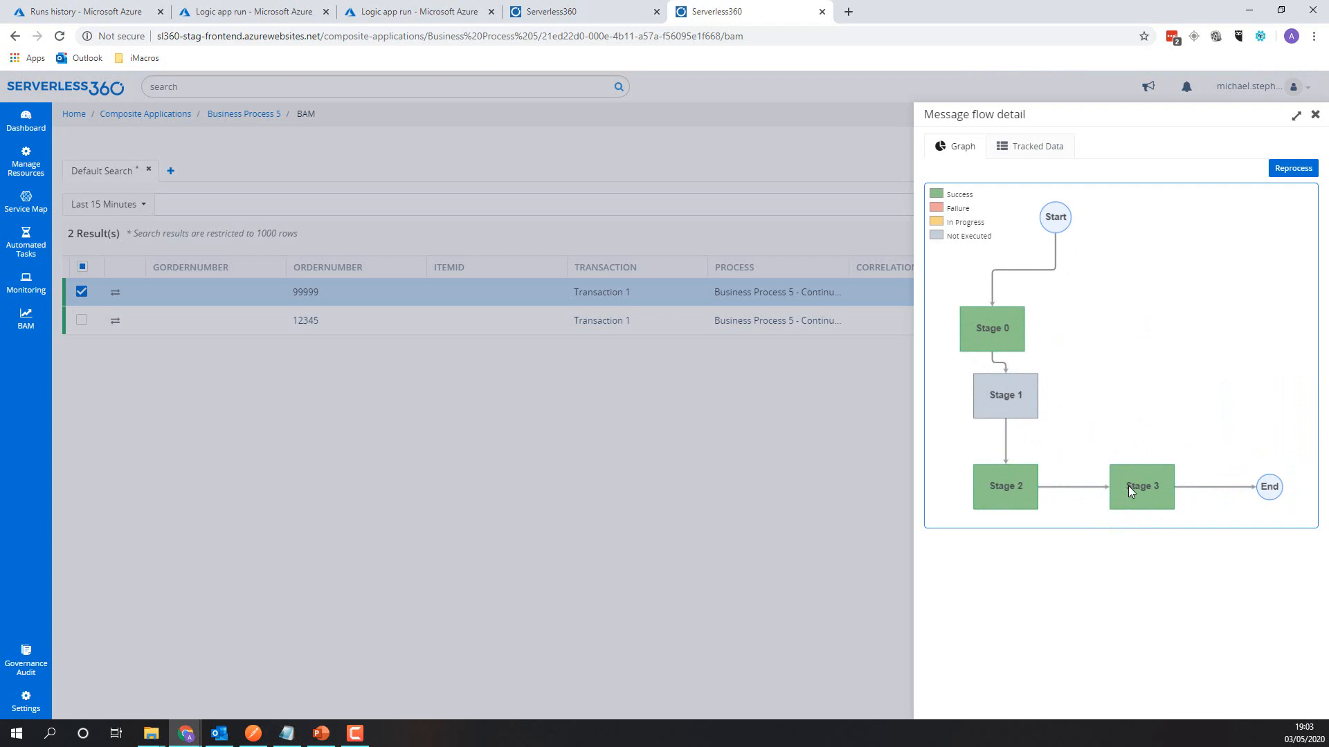
Compare the SL360-IsTransactionComplete input of LogicApp3's checkpoint with the transaction's message flow graph in Serverless360
click(415, 12)
scroll(623, 513, down, 2)
double_click(597, 526)
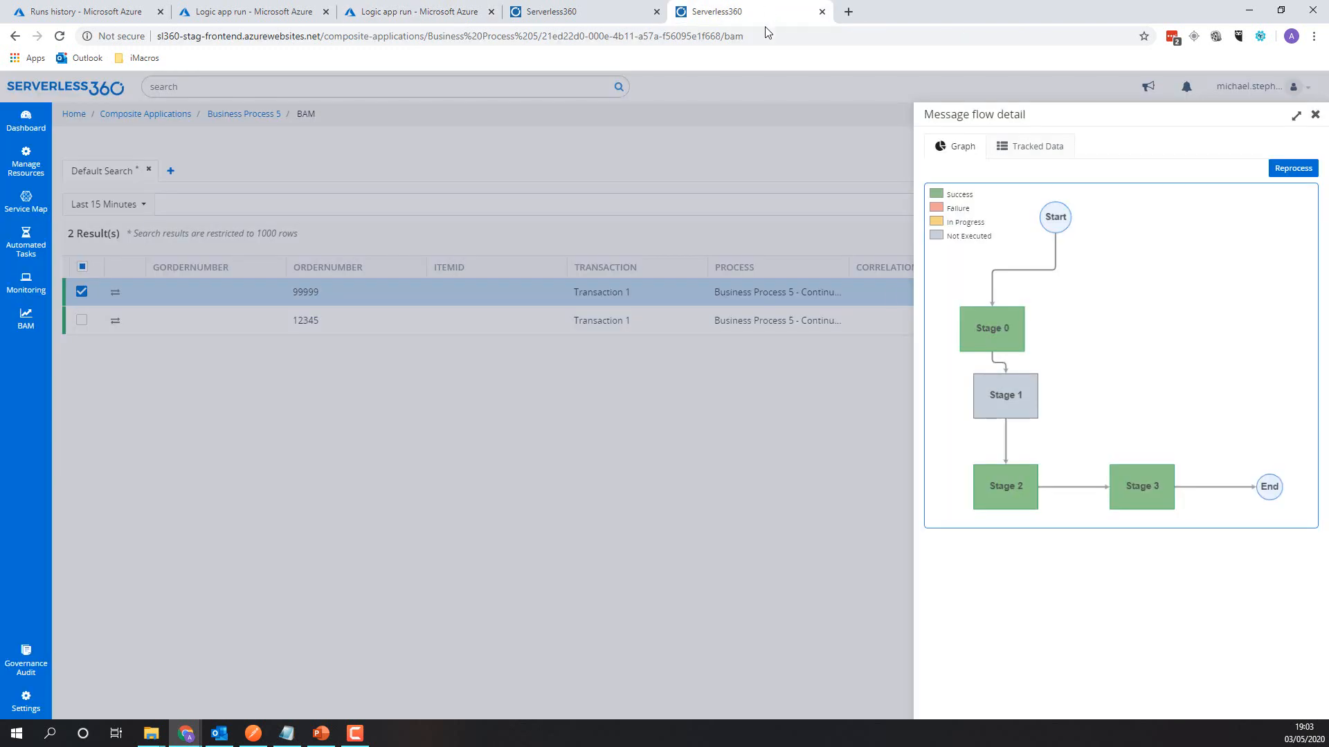
click(767, 11)
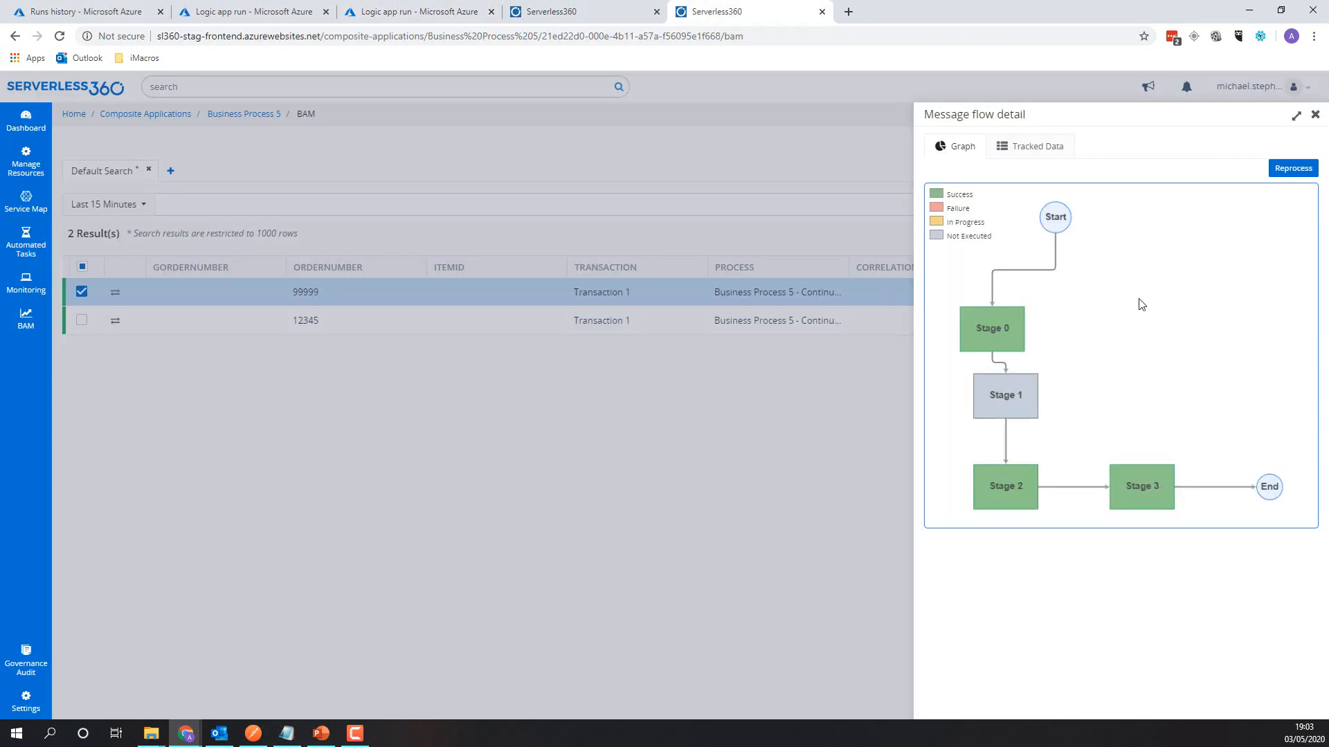